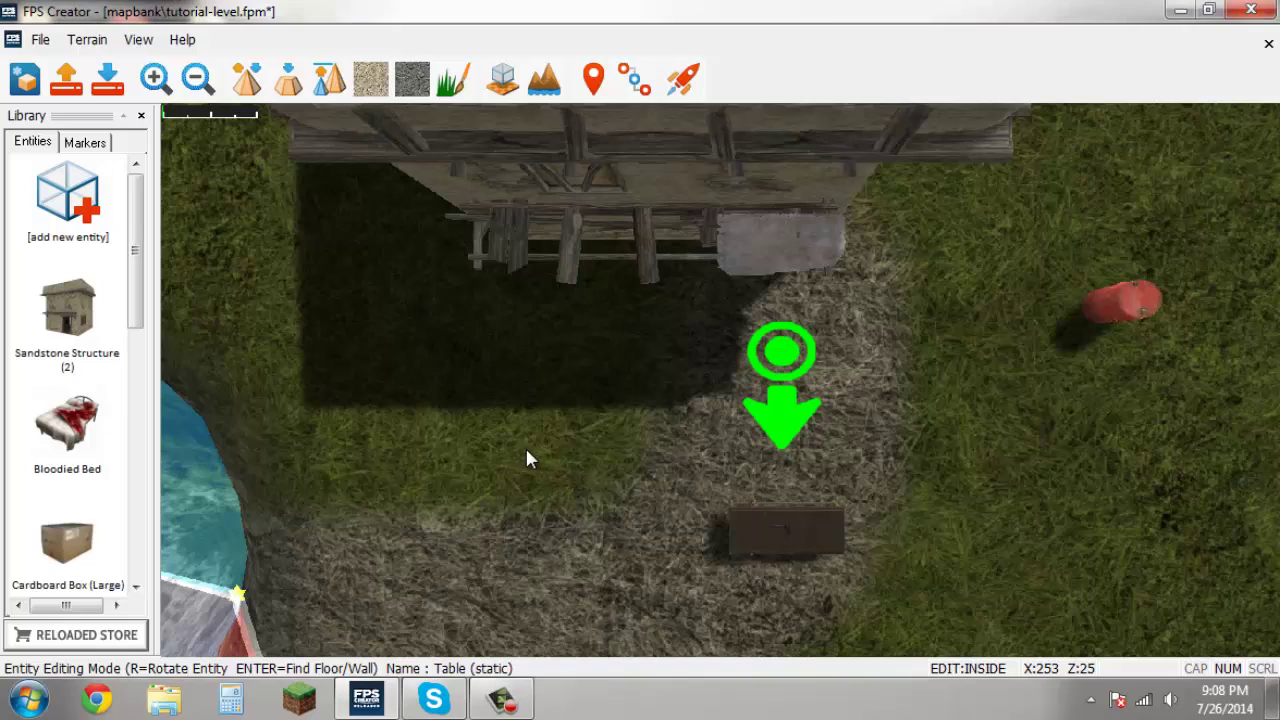
# - Look over the level around the building, player start, table, barrel and checkpoint zone
pyautogui.scroll(-5, 525, 458)
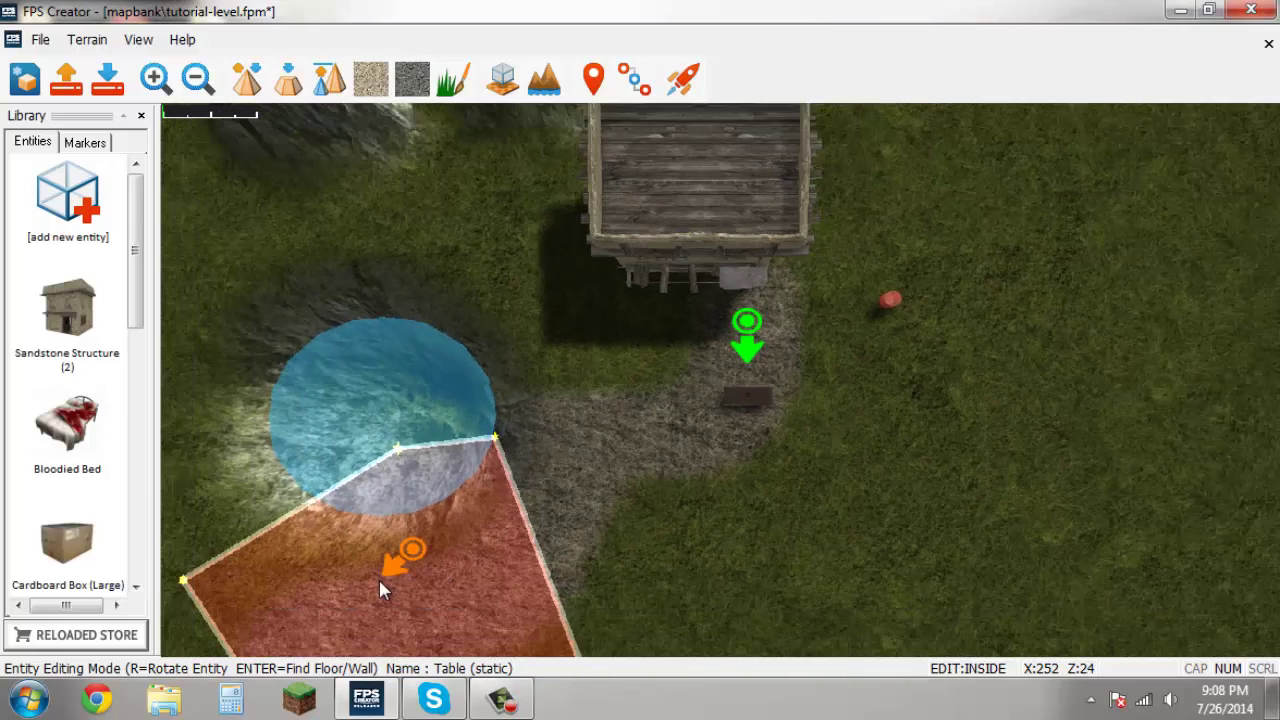
pyautogui.press('w')
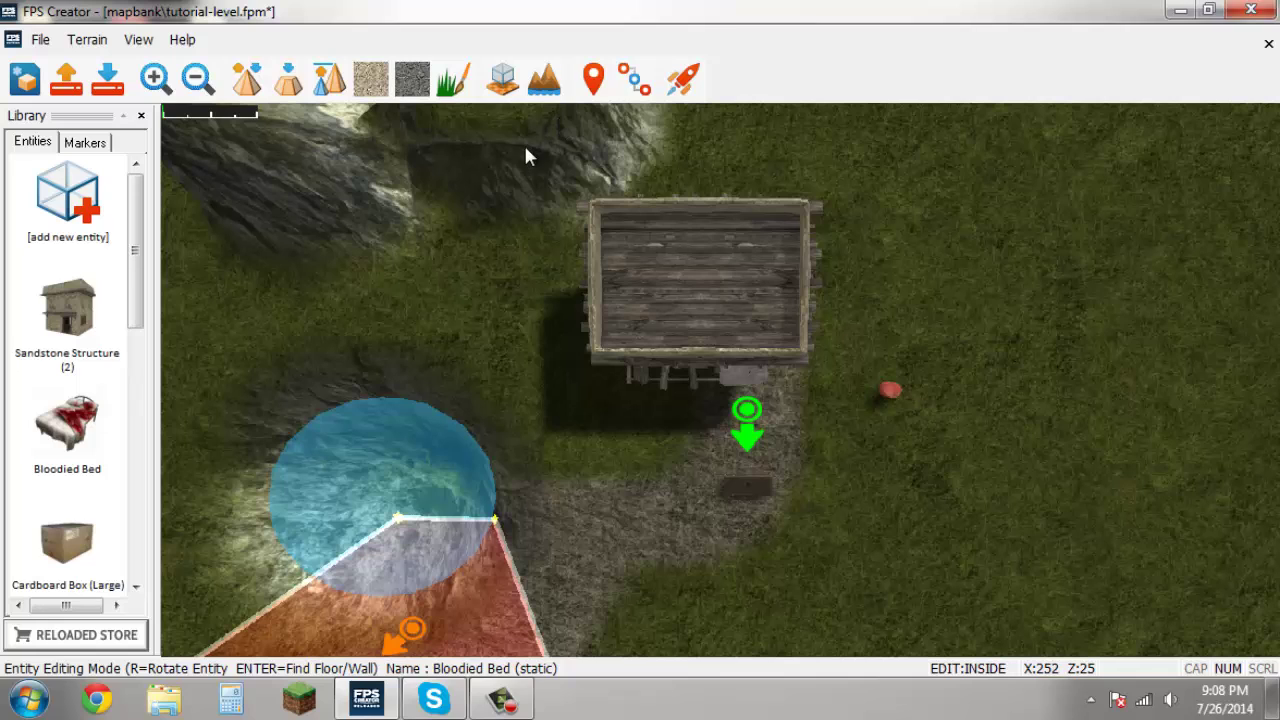
pyautogui.press('Down')
pyautogui.press('Down')
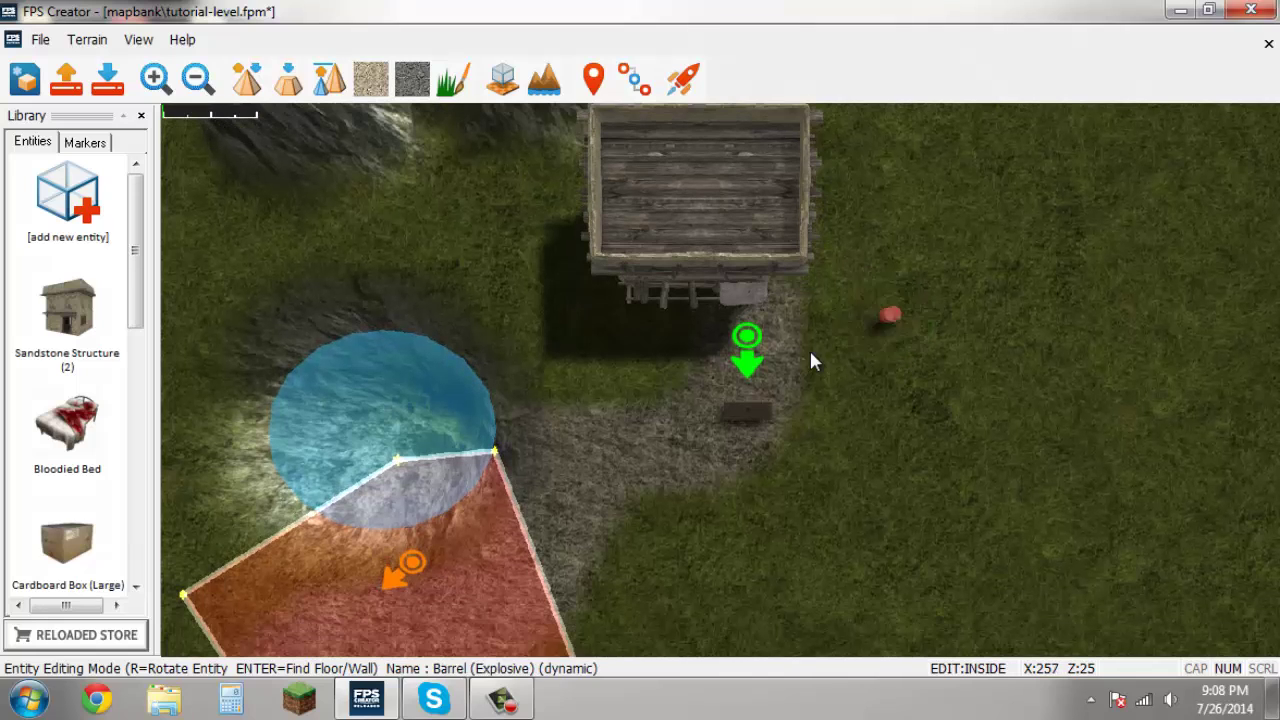
pyautogui.press('Down')
pyautogui.press('Down')
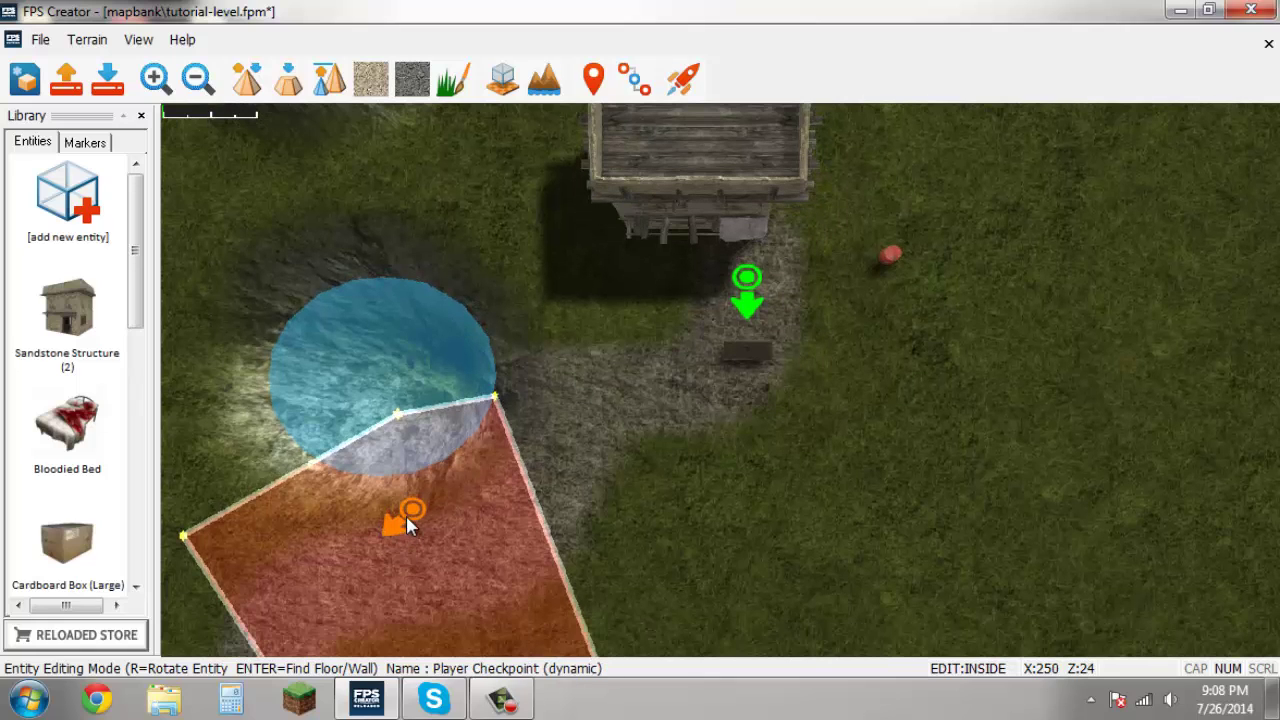
pyautogui.press('Up')
pyautogui.press('Up')
pyautogui.press('Right')
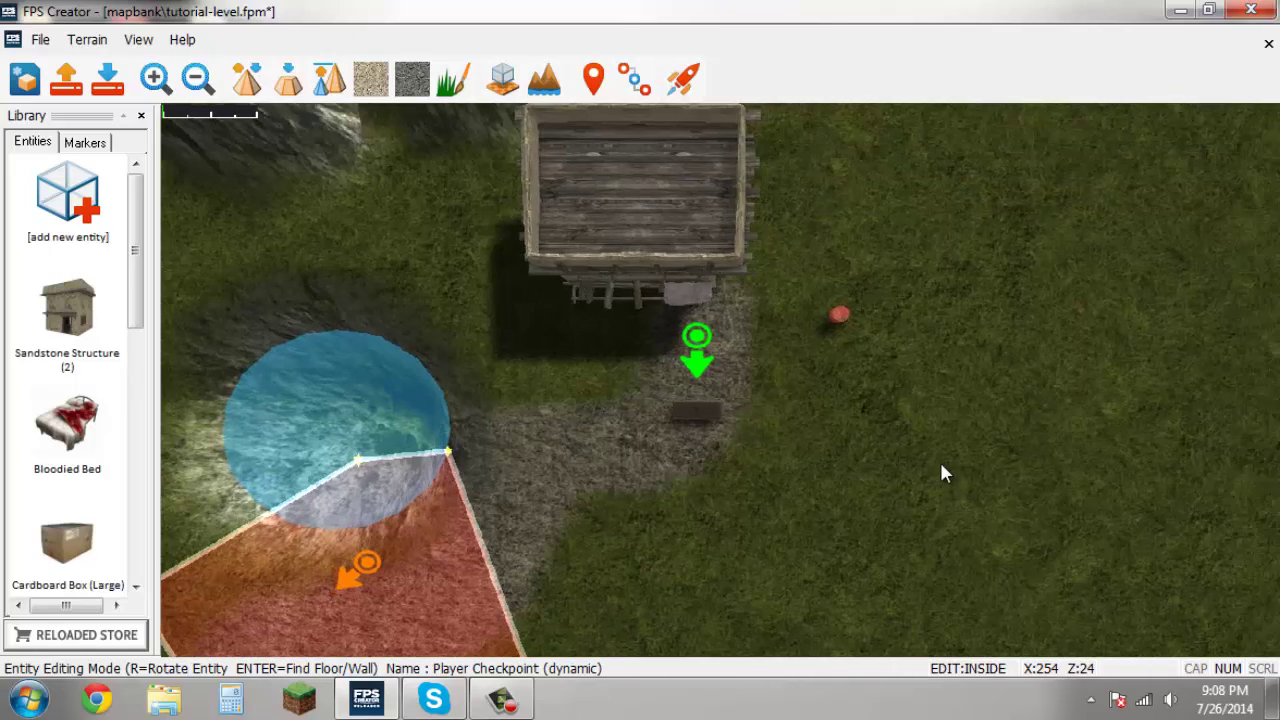
pyautogui.scroll(2, 941, 463)
pyautogui.press('Left')
pyautogui.scroll(2, 948, 462)
pyautogui.scroll(1, 995, 484)
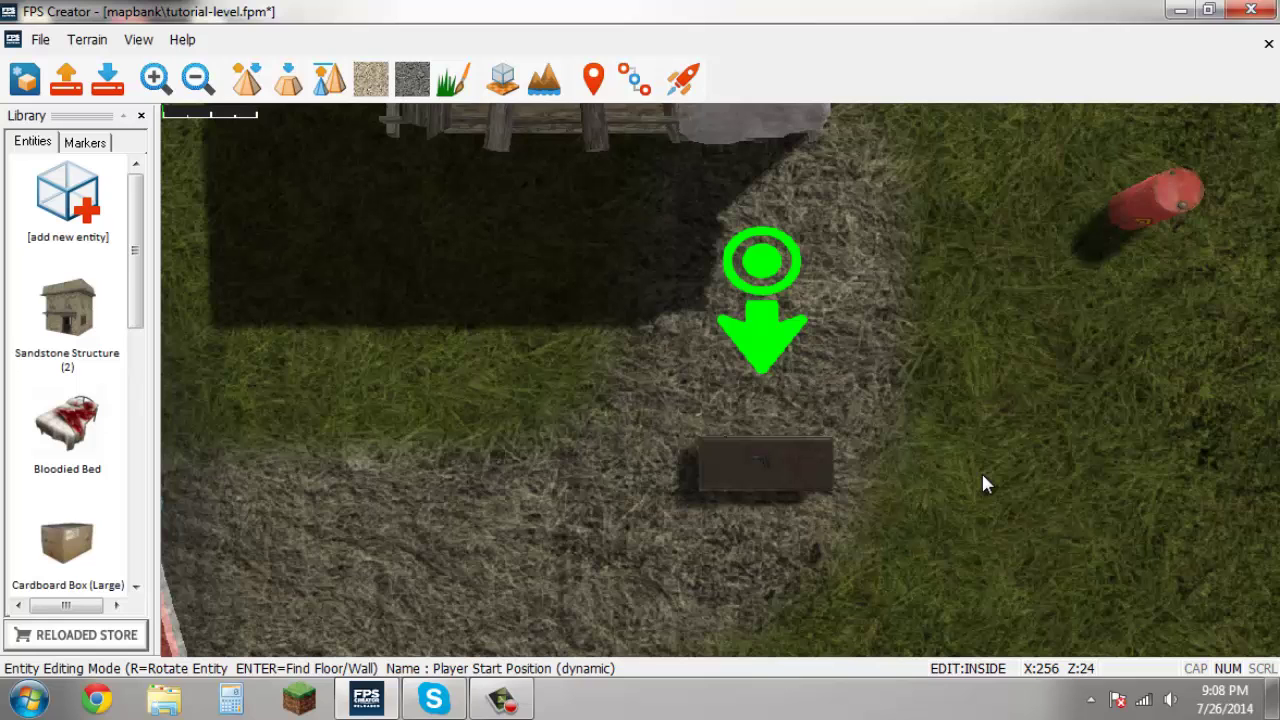
pyautogui.press('Right')
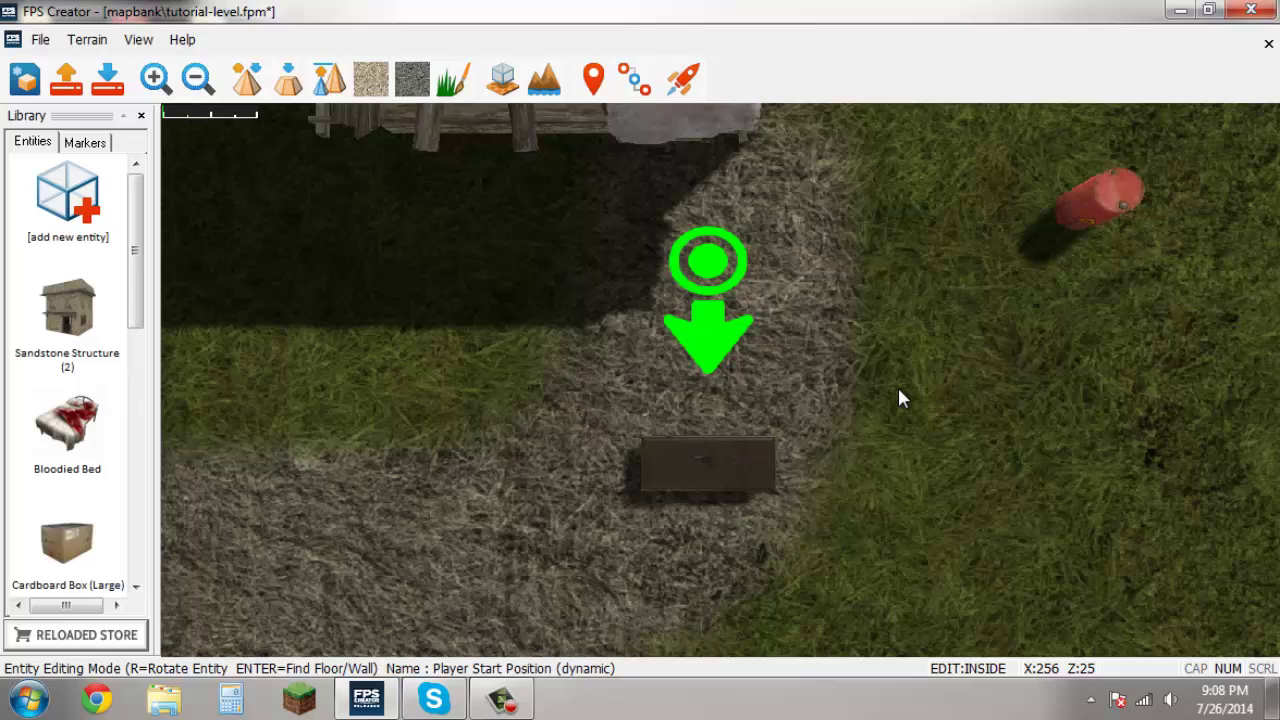
# - Inspect the building in both the full and inside-only editing views, ending with the interior exposed
pyautogui.press('Up')
pyautogui.press('Left')
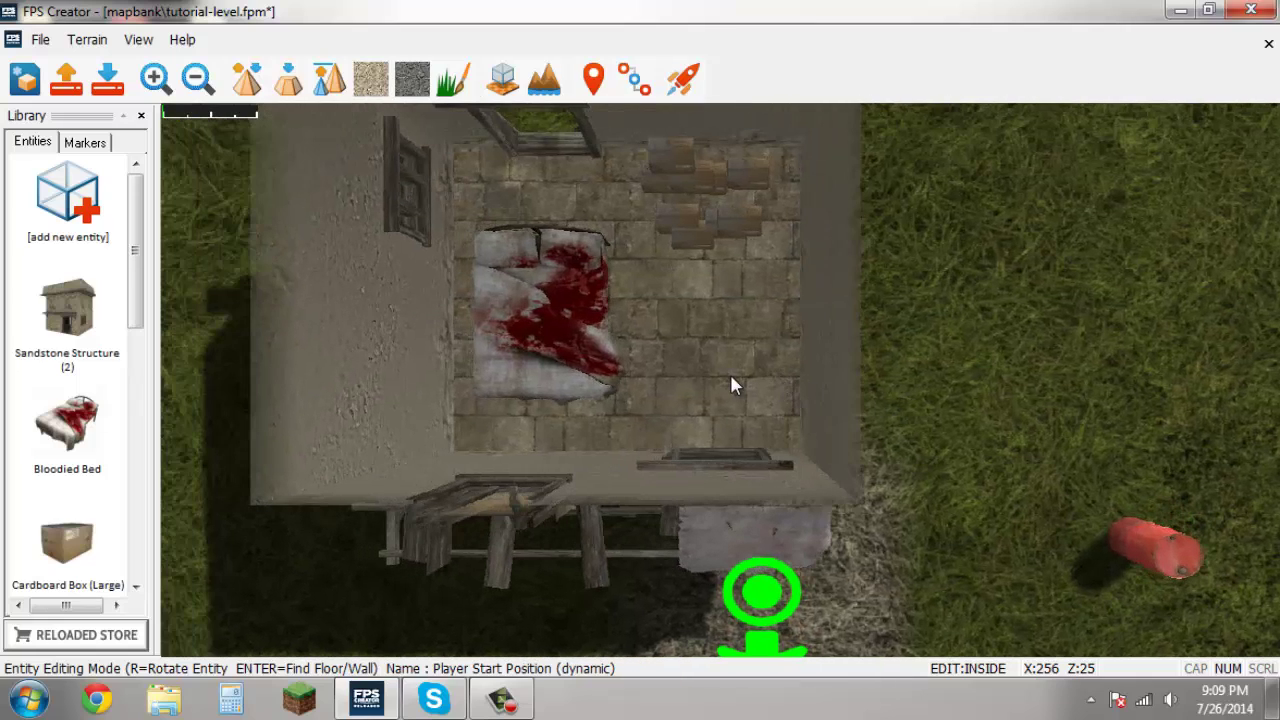
pyautogui.press('Tab')
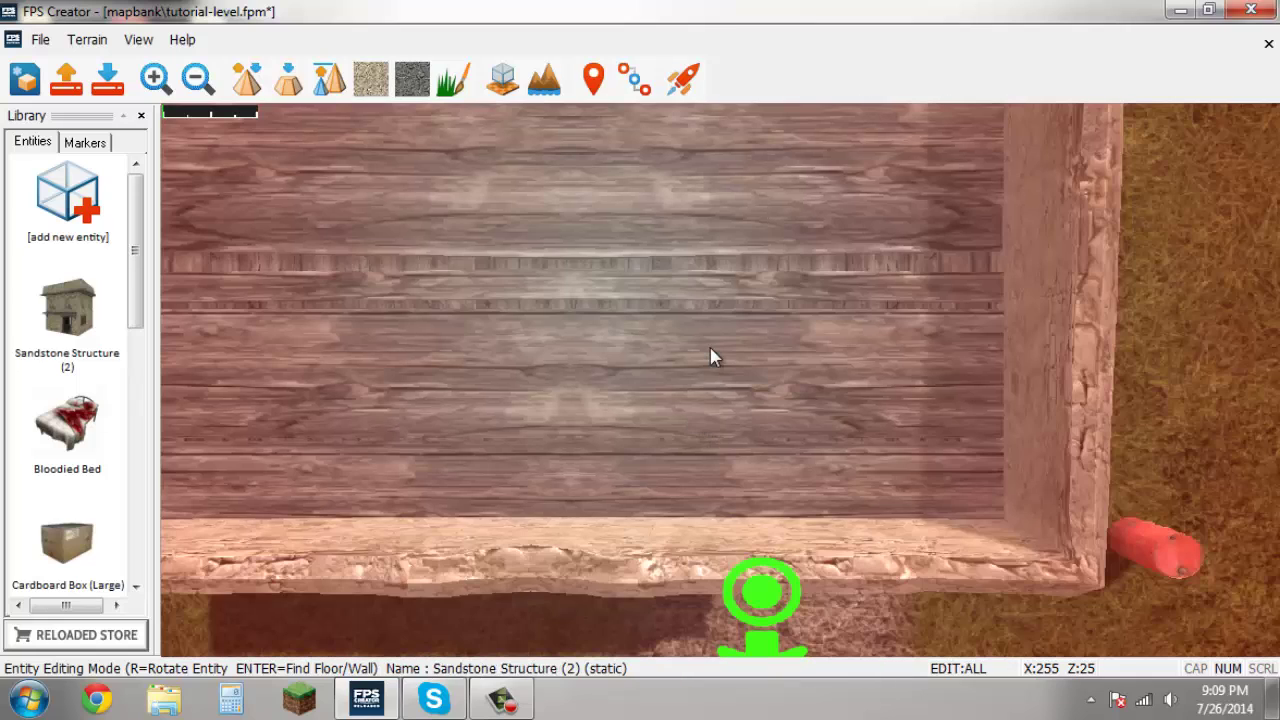
pyautogui.press('pagedown')
pyautogui.press('pageup')
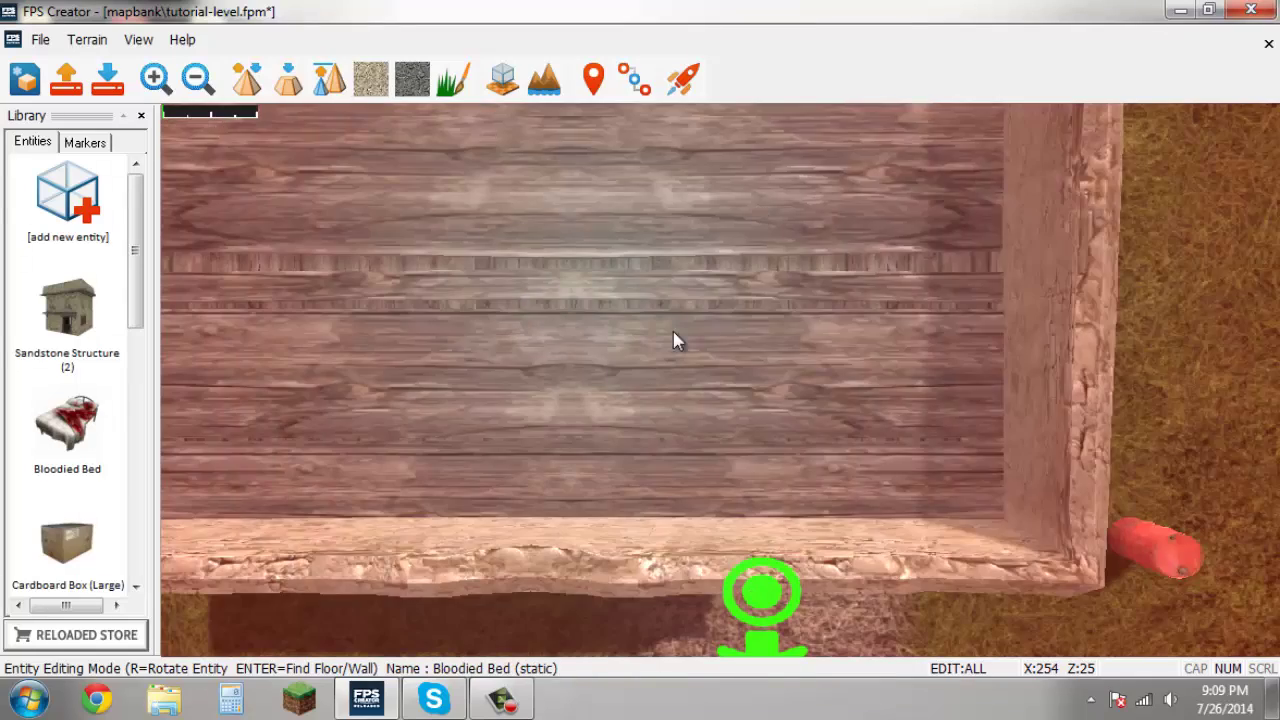
pyautogui.press('pagedown')
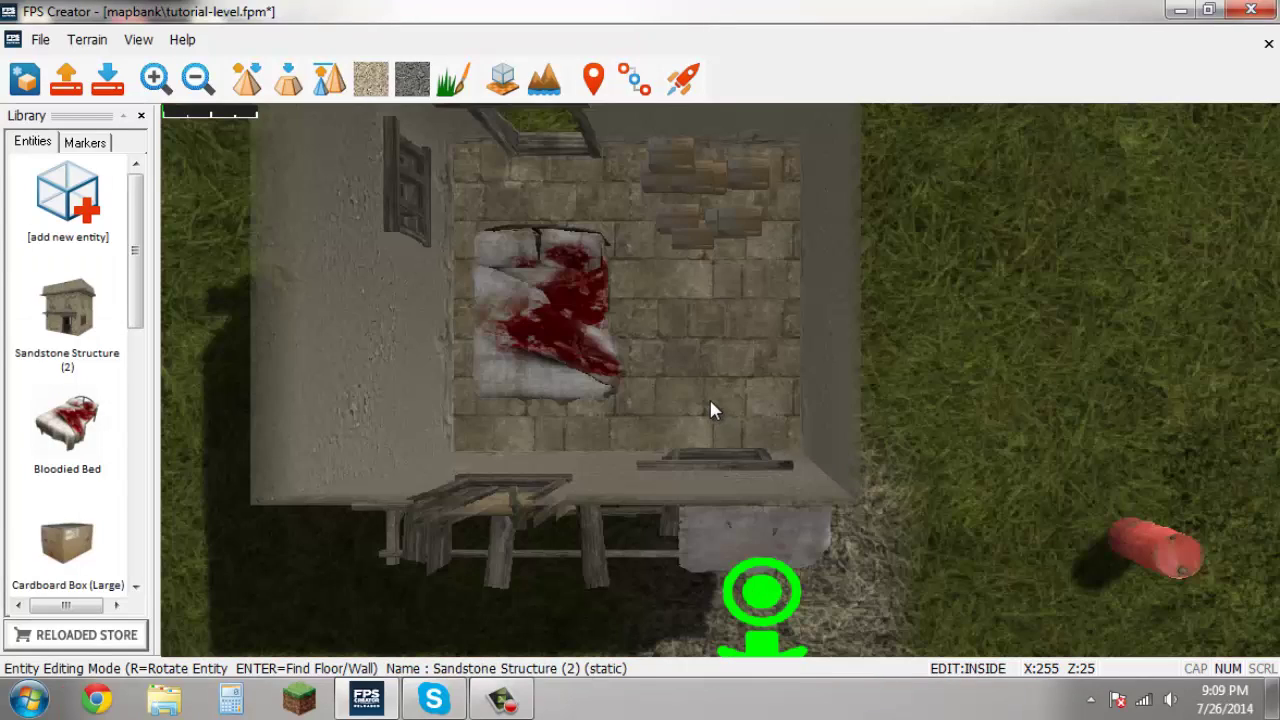
# - Add the Door (Combat Building) entity from Fixtures and place one in each of the building's front and back doorways
pyautogui.click(55, 207)
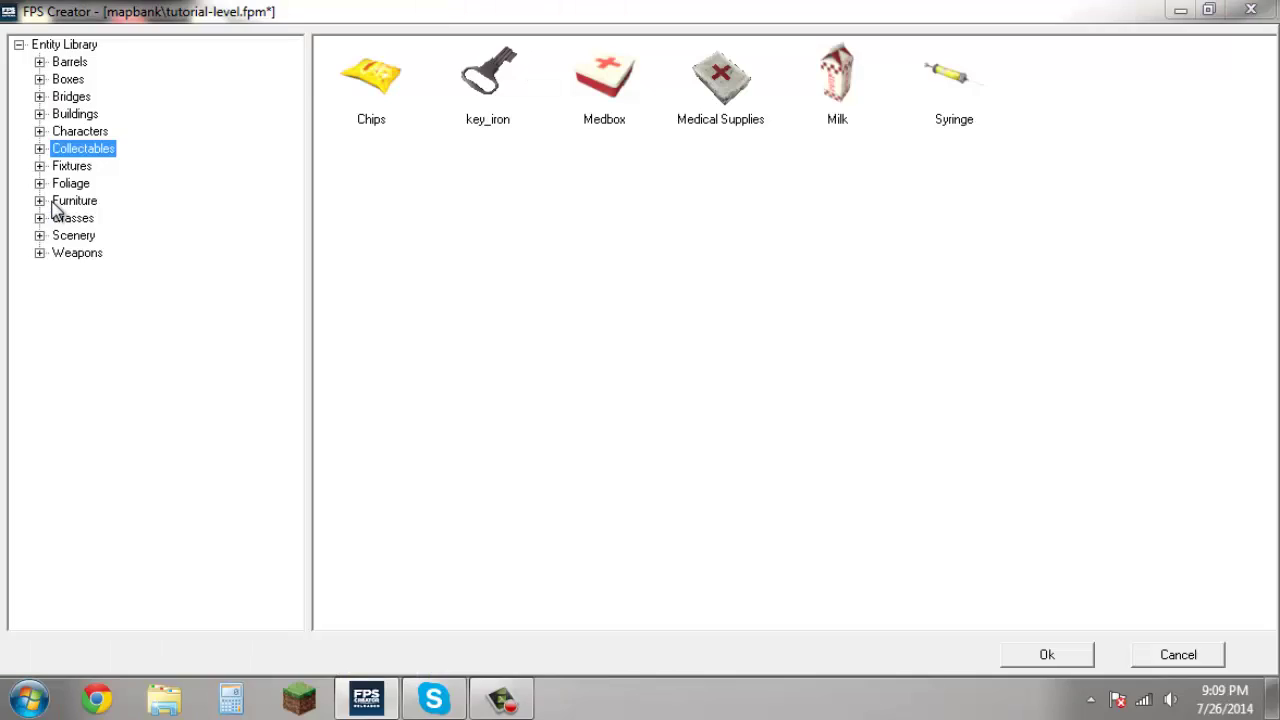
pyautogui.click(72, 167)
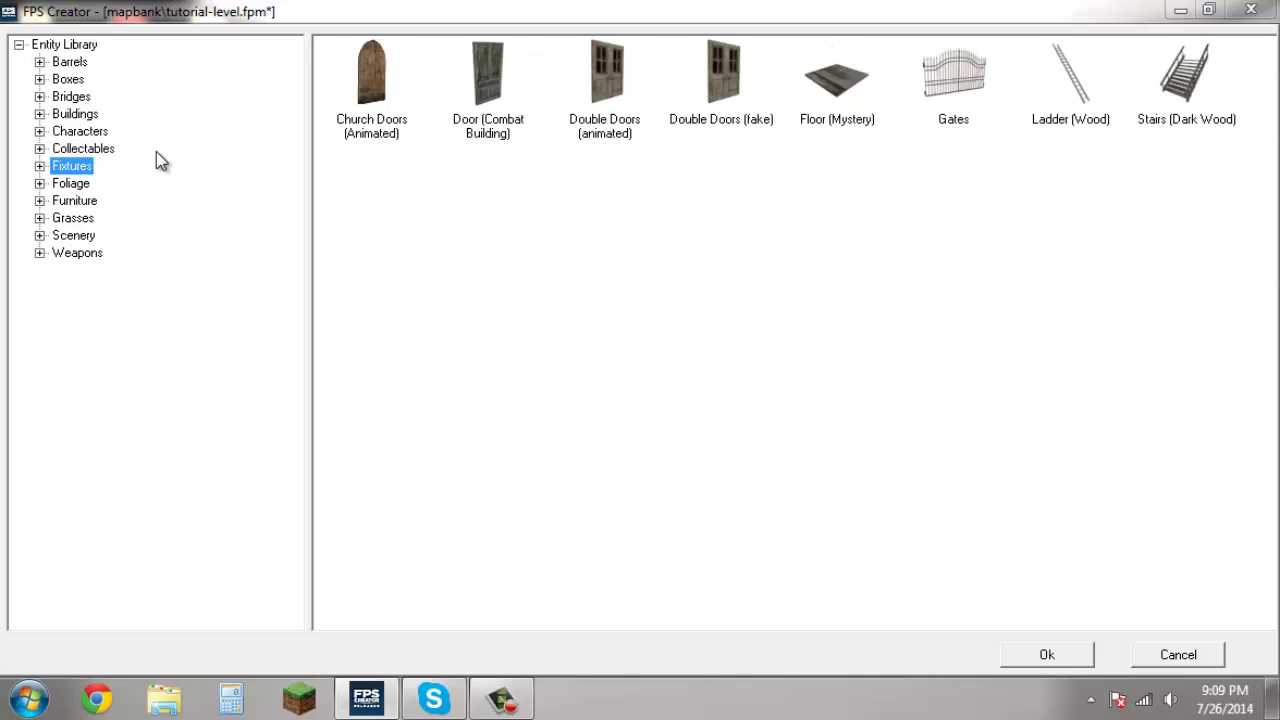
pyautogui.doubleClick(487, 112)
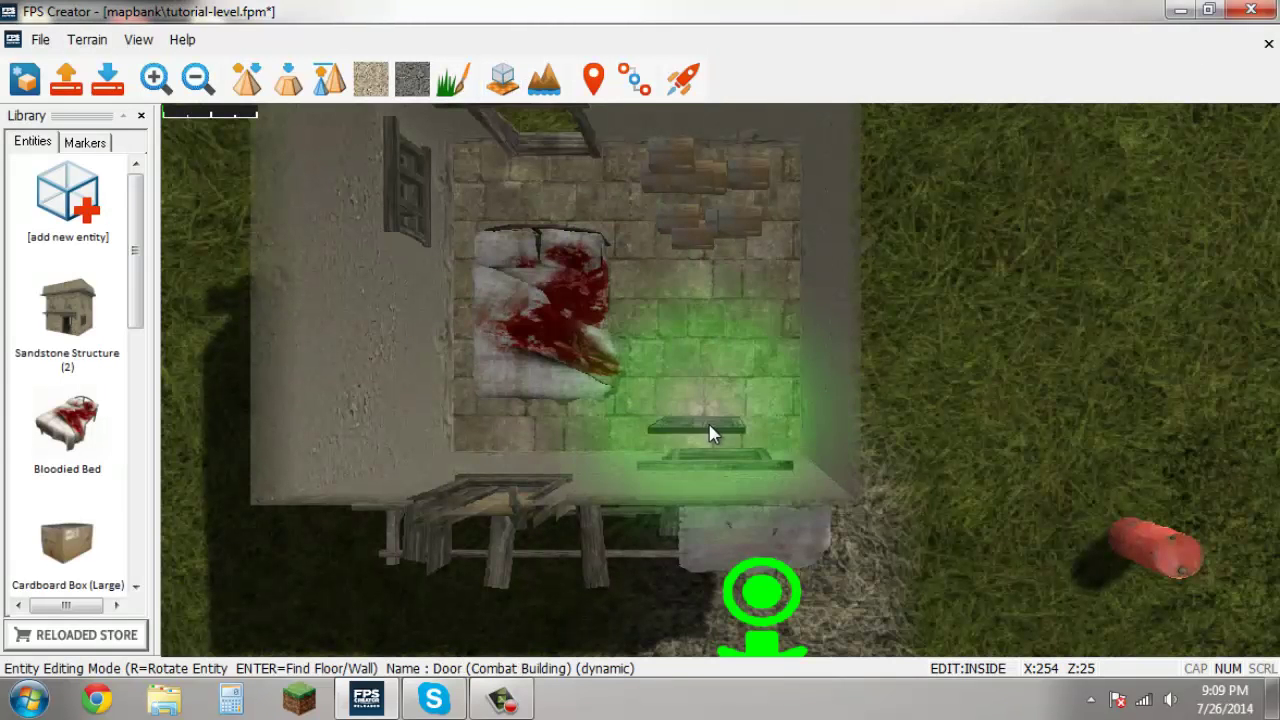
pyautogui.click(724, 455)
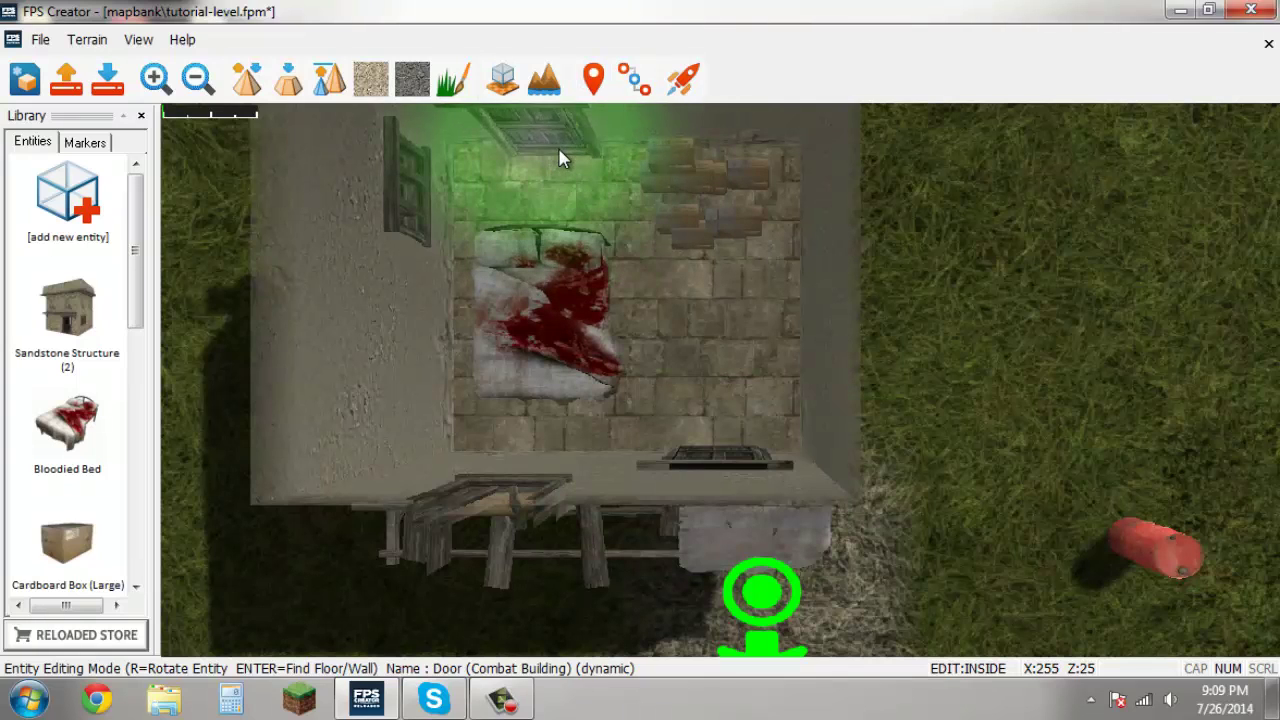
pyautogui.click(556, 152)
pyautogui.rightClick(1135, 254)
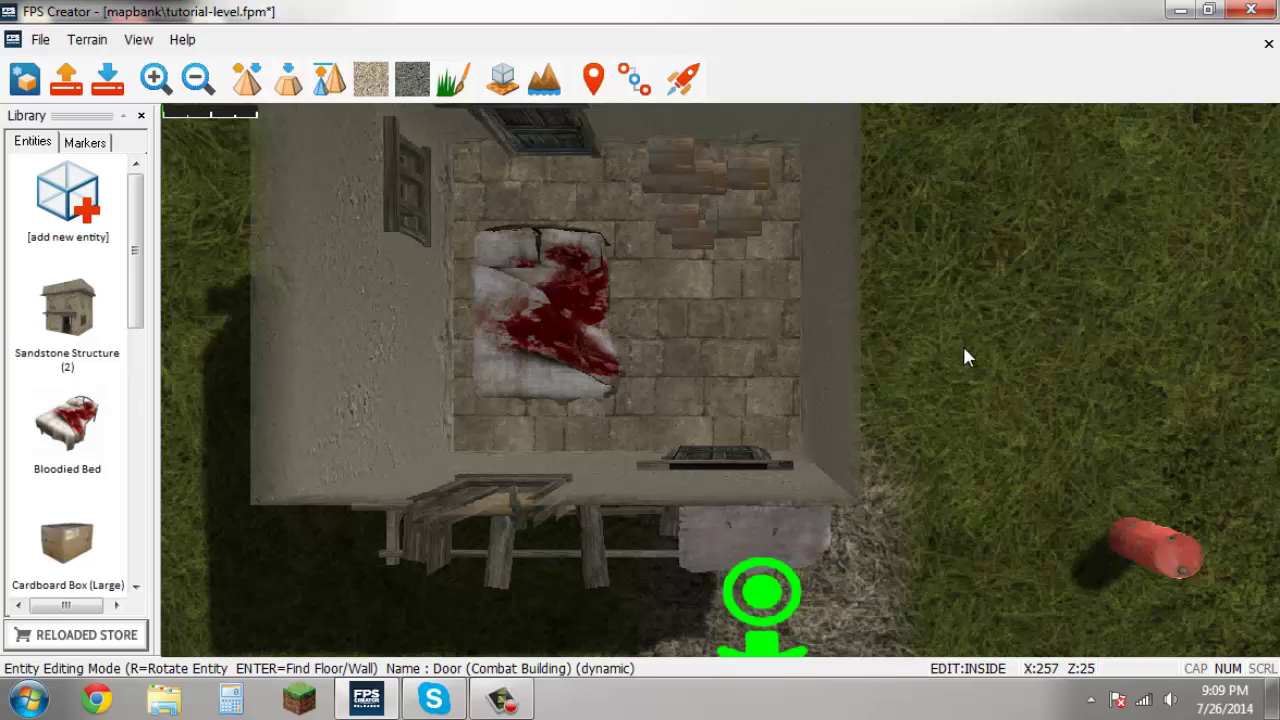
# - Add the key_iron entity from Collectables and place it on the table beside the pistol
pyautogui.press('Down')
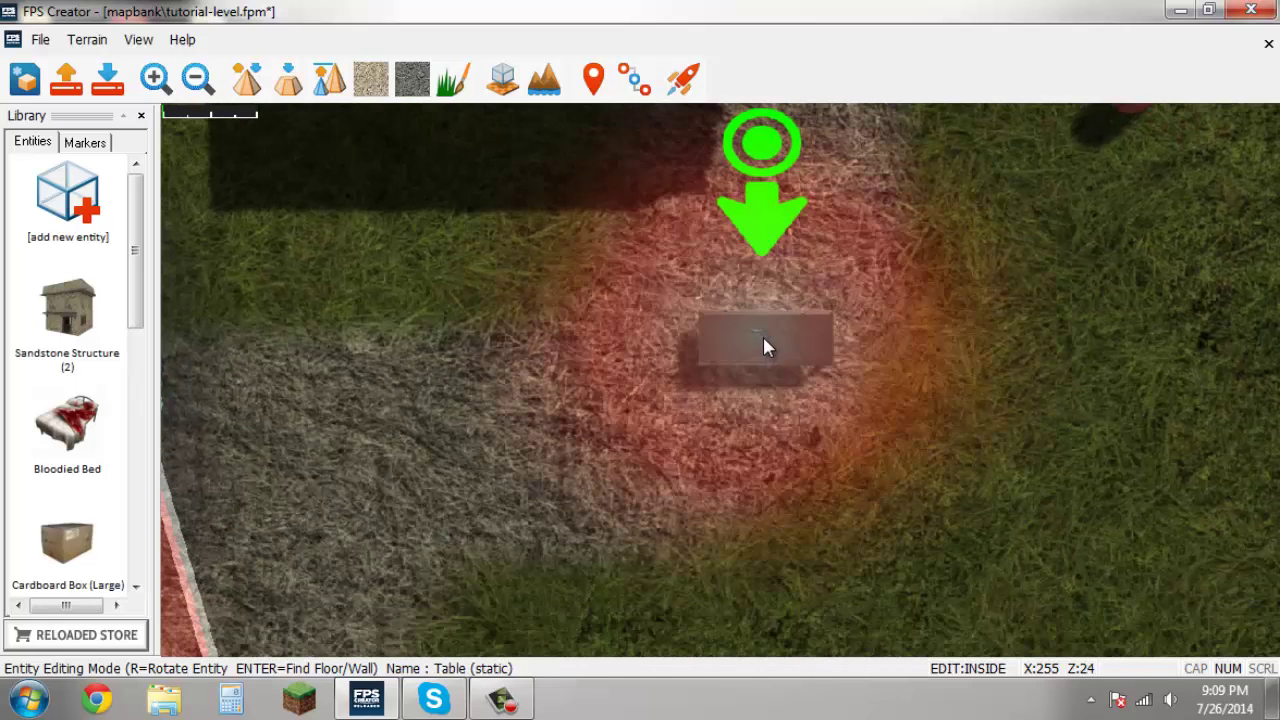
pyautogui.click(68, 228)
pyautogui.click(84, 148)
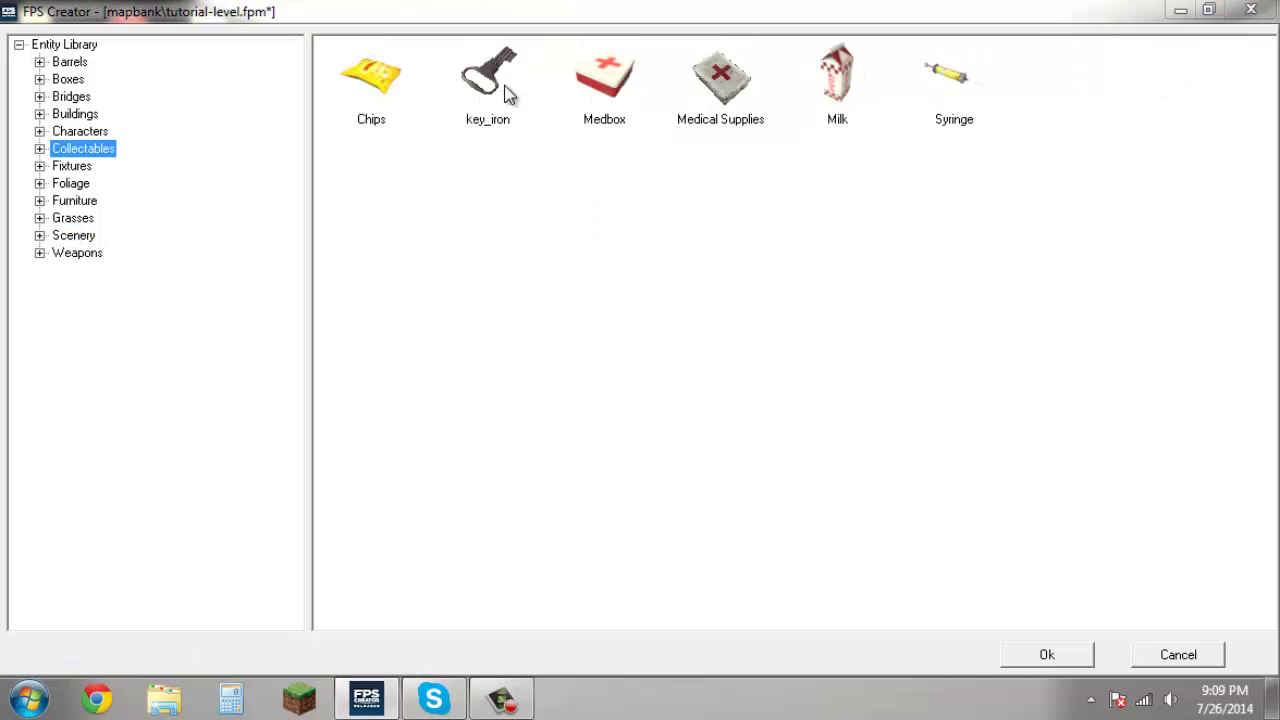
pyautogui.doubleClick(487, 95)
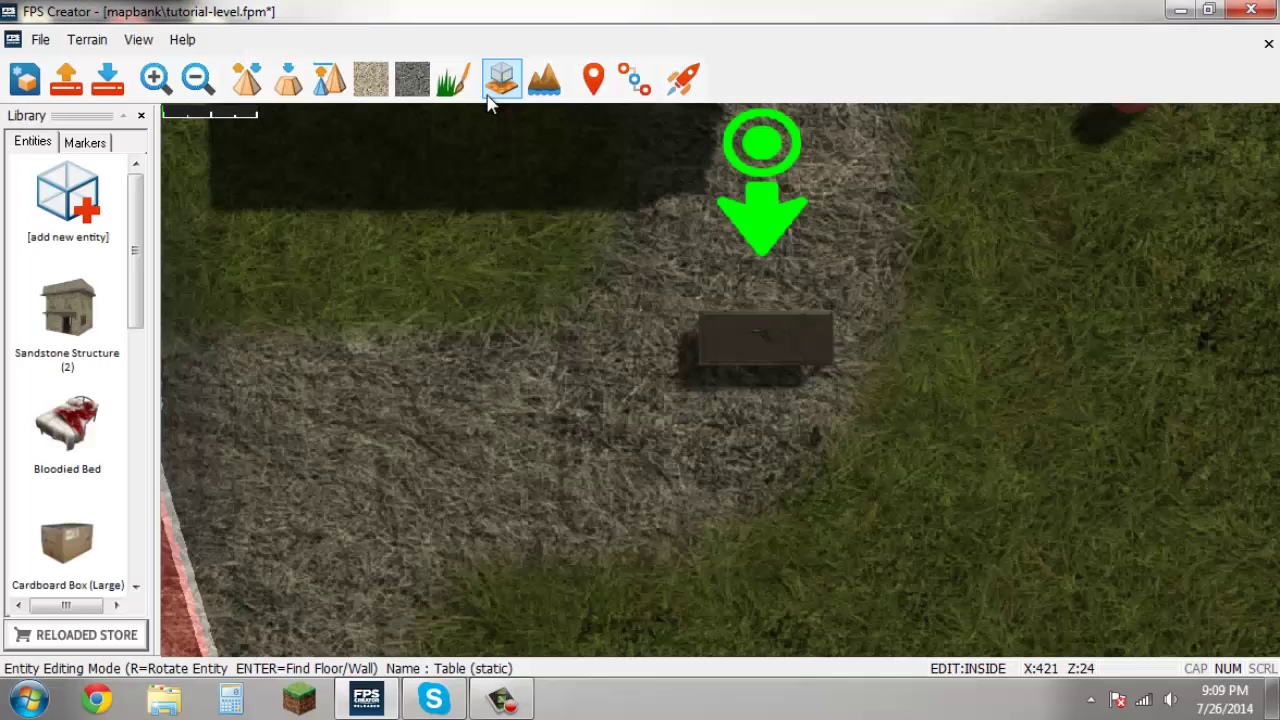
pyautogui.click(798, 341)
pyautogui.rightClick(1134, 391)
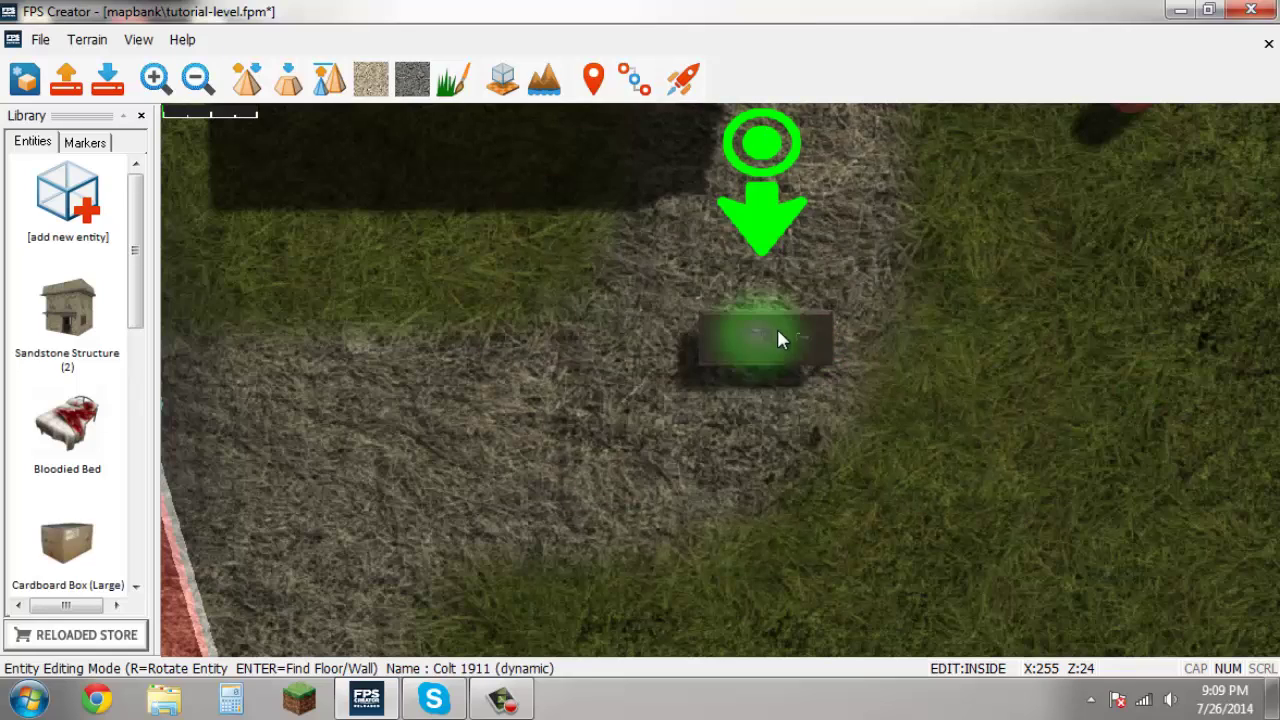
# - Rename the key on the table to combatbuildingkey in its properties and apply the change
pyautogui.press('Right')
pyautogui.scroll(3, 760, 330)
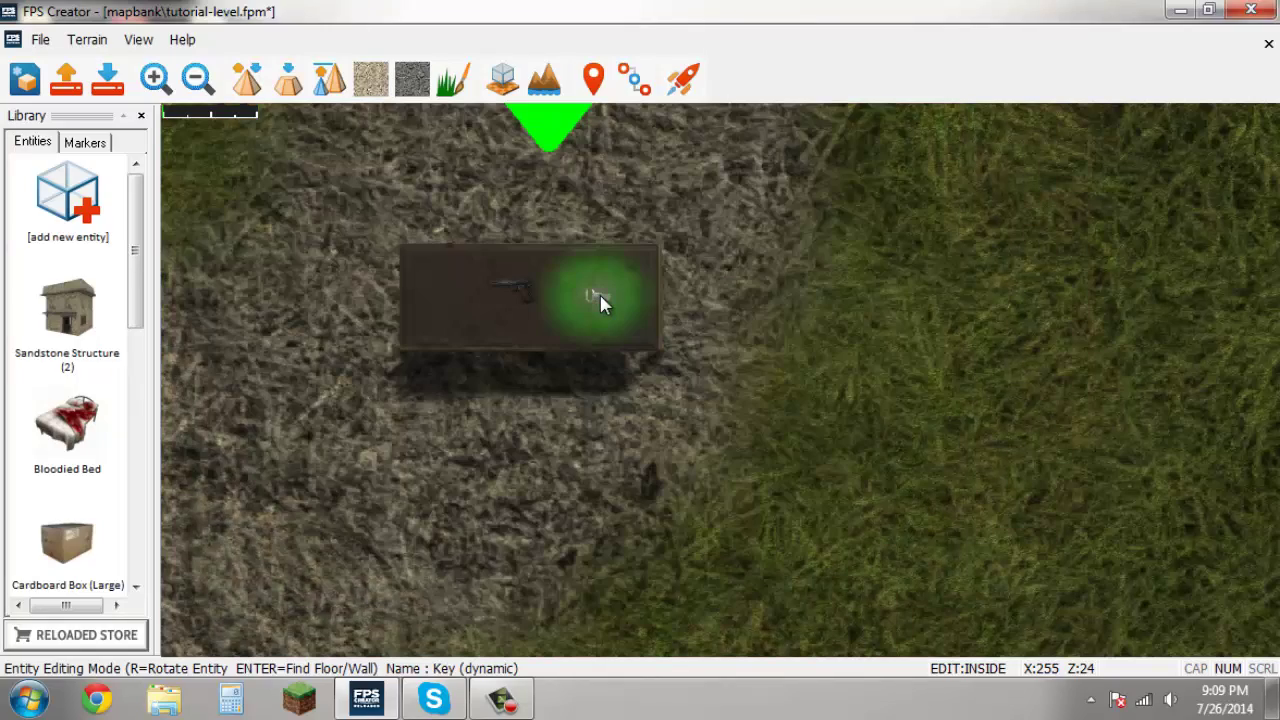
pyautogui.rightClick(599, 300)
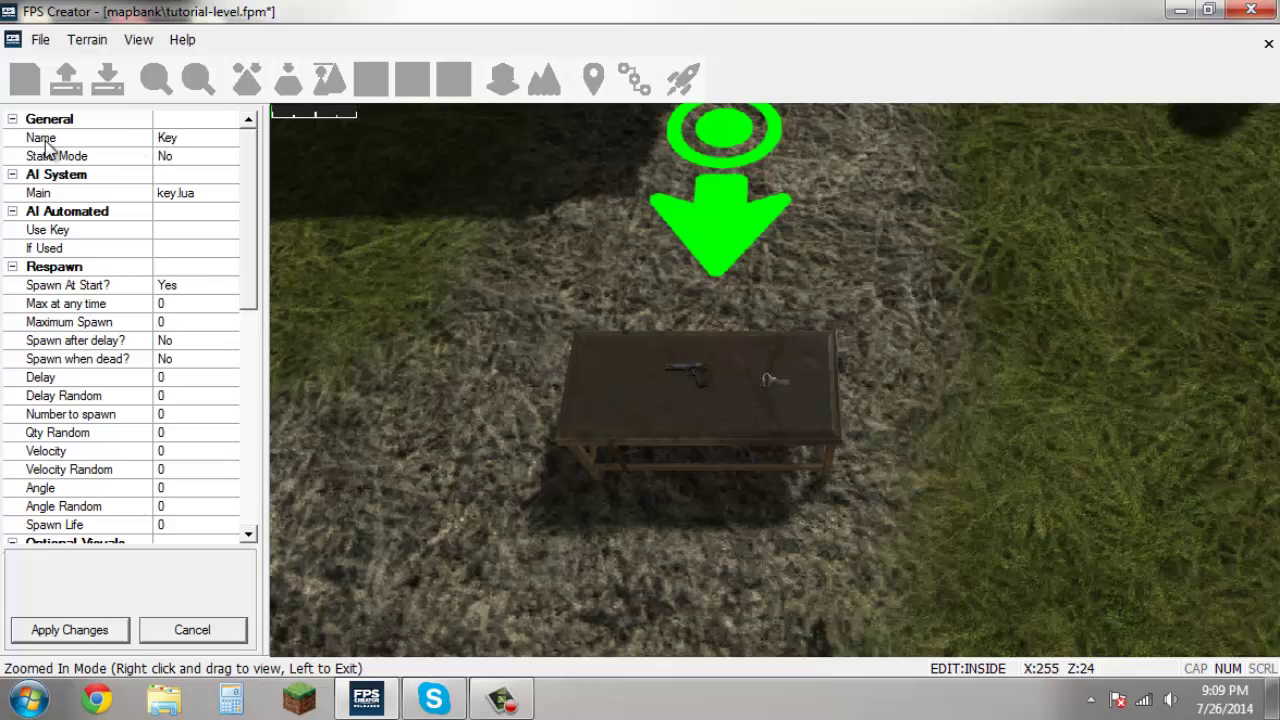
pyautogui.click(125, 137)
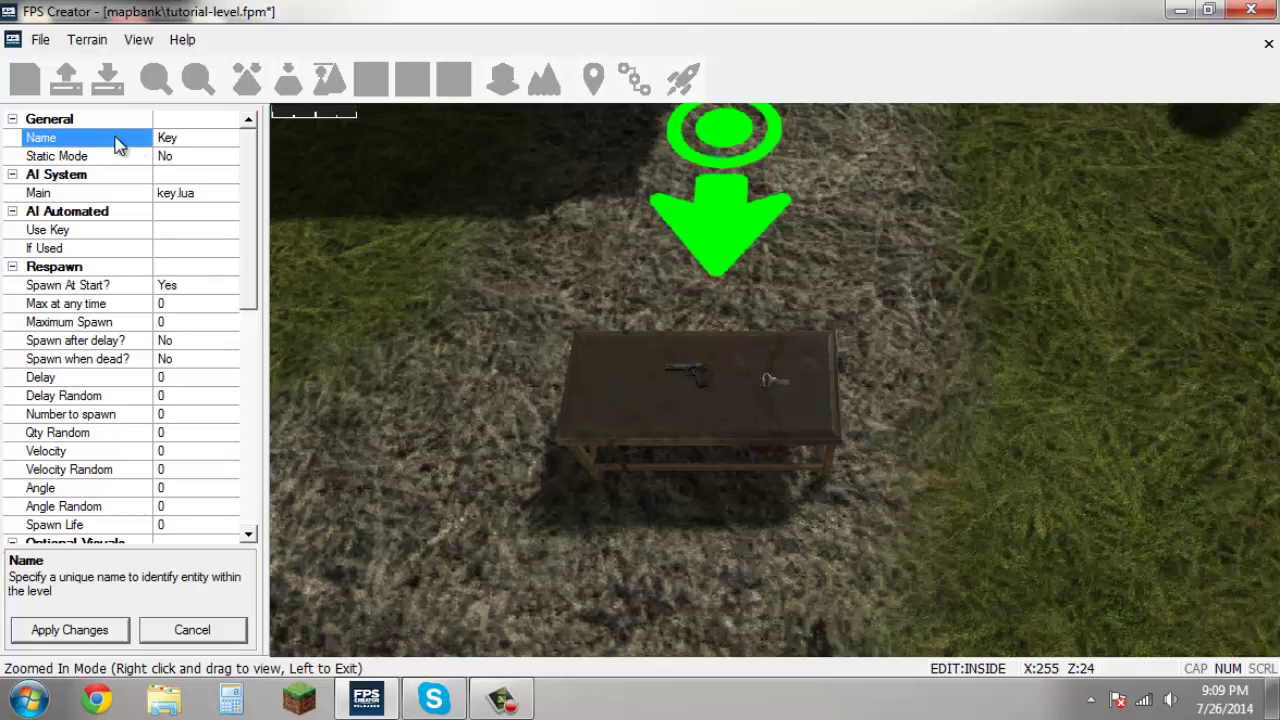
pyautogui.click(193, 140)
pyautogui.press('BackSpace')
pyautogui.write('combatbuildingkey')
pyautogui.click(72, 632)
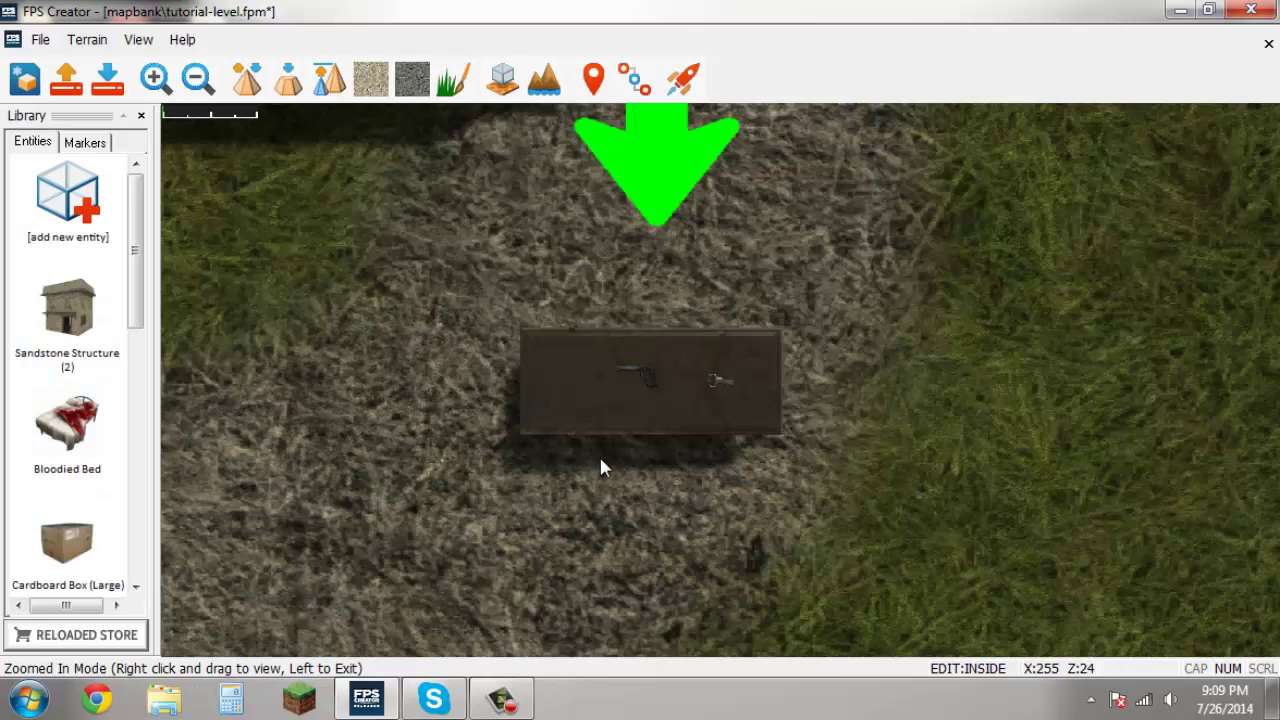
# - Set the Use Key property of the building's front door to combatbuildingkey and apply the change
pyautogui.click(677, 374)
pyautogui.scroll(3, 528, 337)
pyautogui.press('w')
pyautogui.press('a')
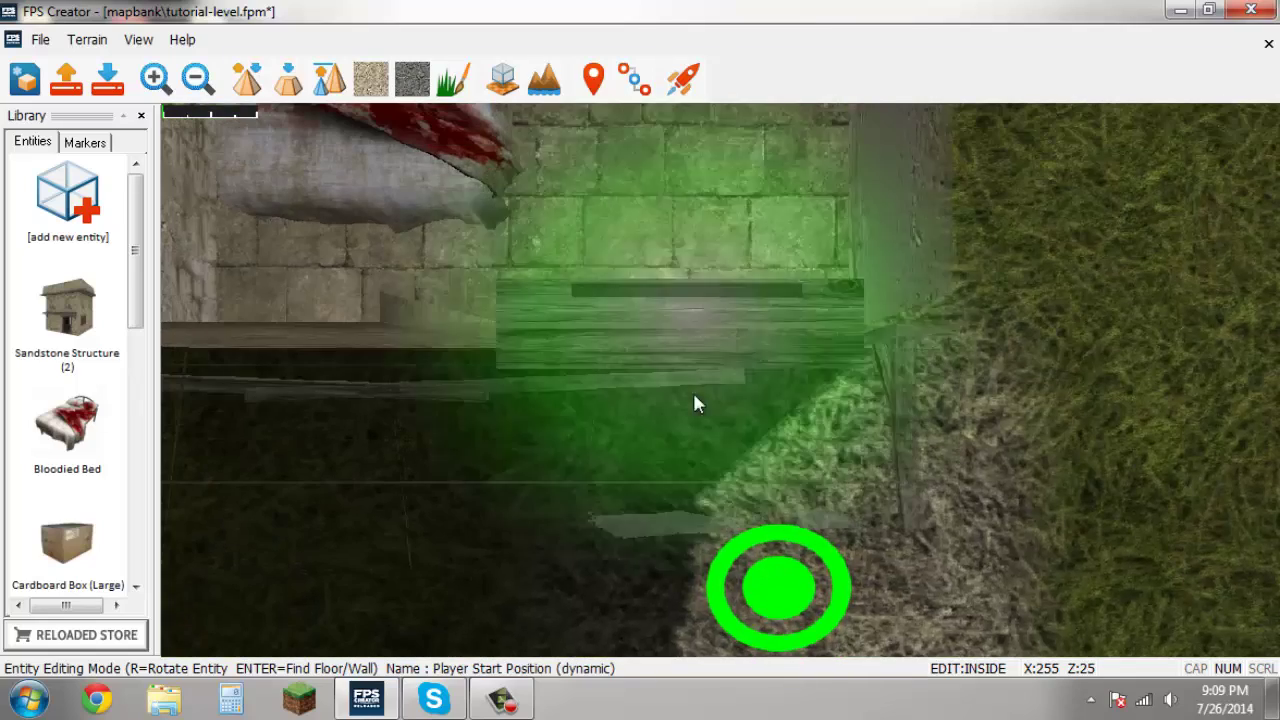
pyautogui.press('w')
pyautogui.click(710, 411)
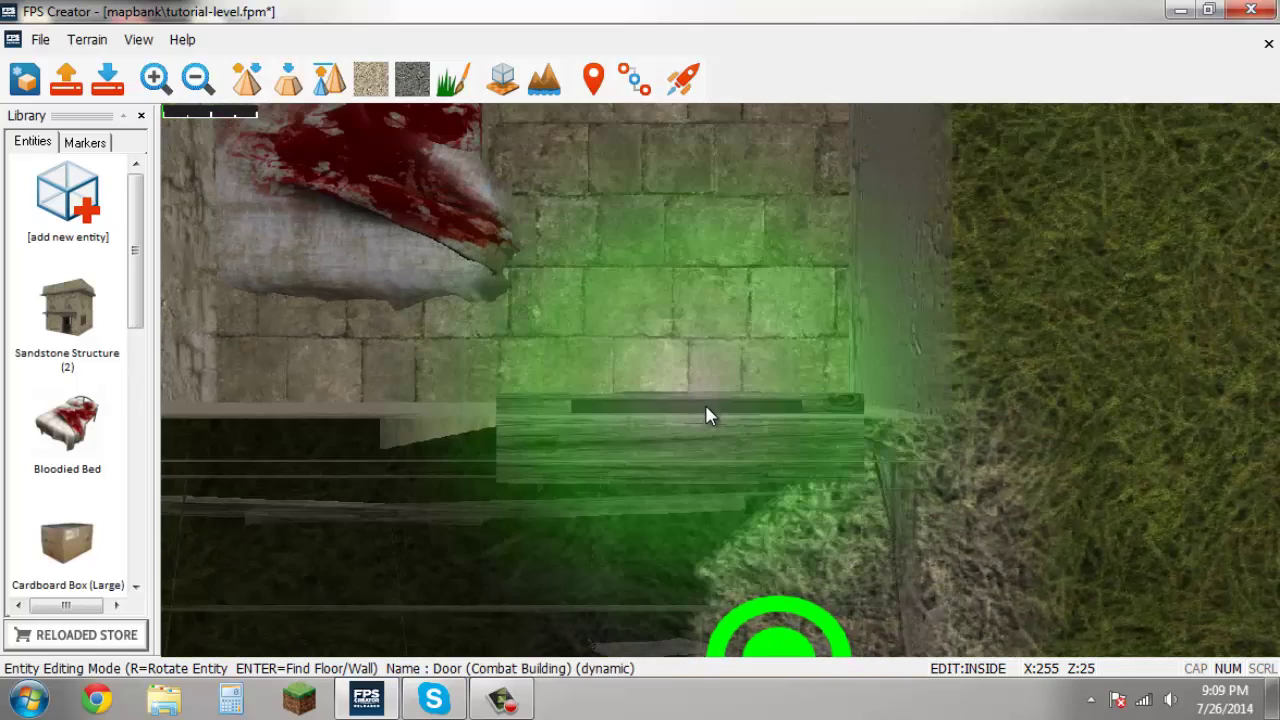
pyautogui.scroll(-3, 705, 410)
pyautogui.rightClick(685, 573)
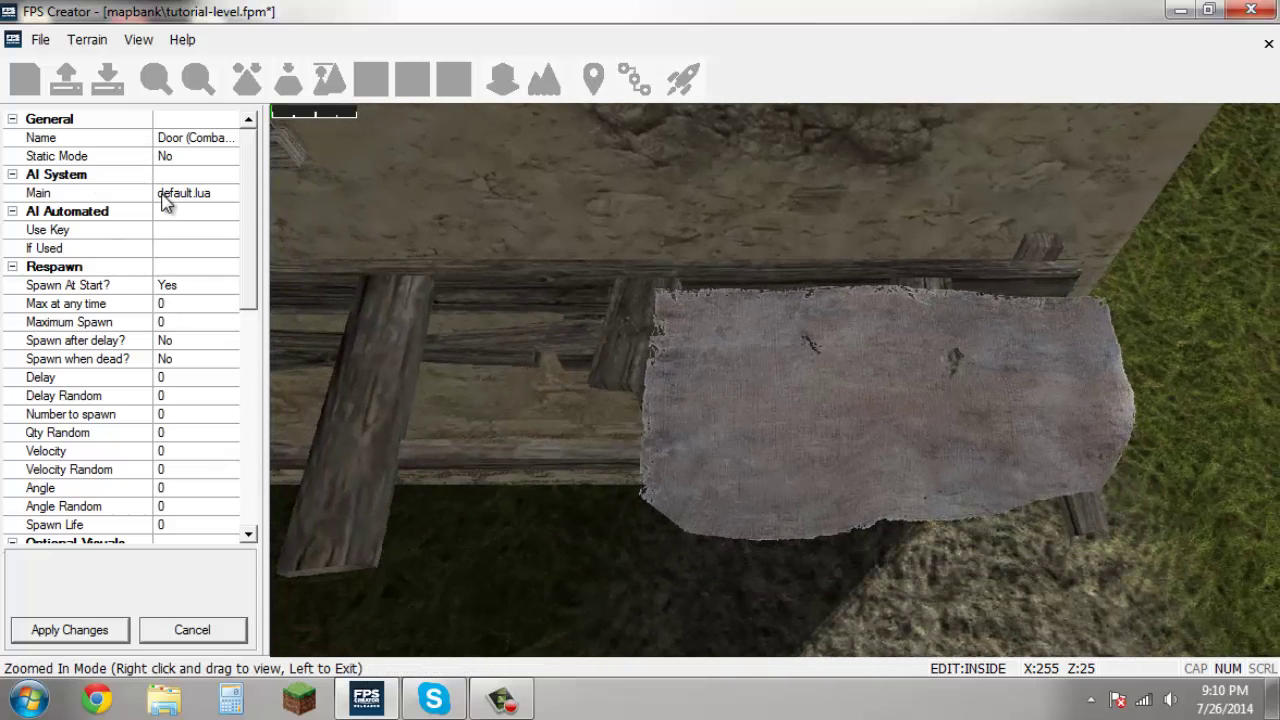
pyautogui.click(189, 192)
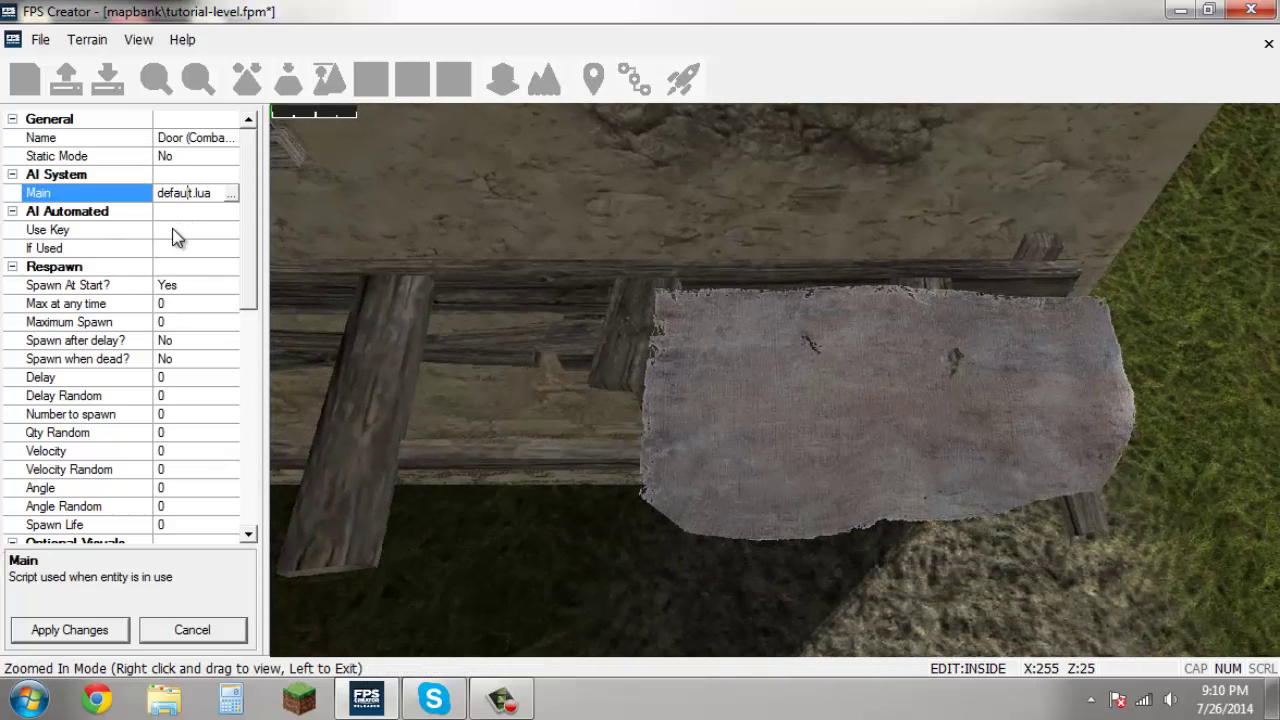
pyautogui.click(178, 230)
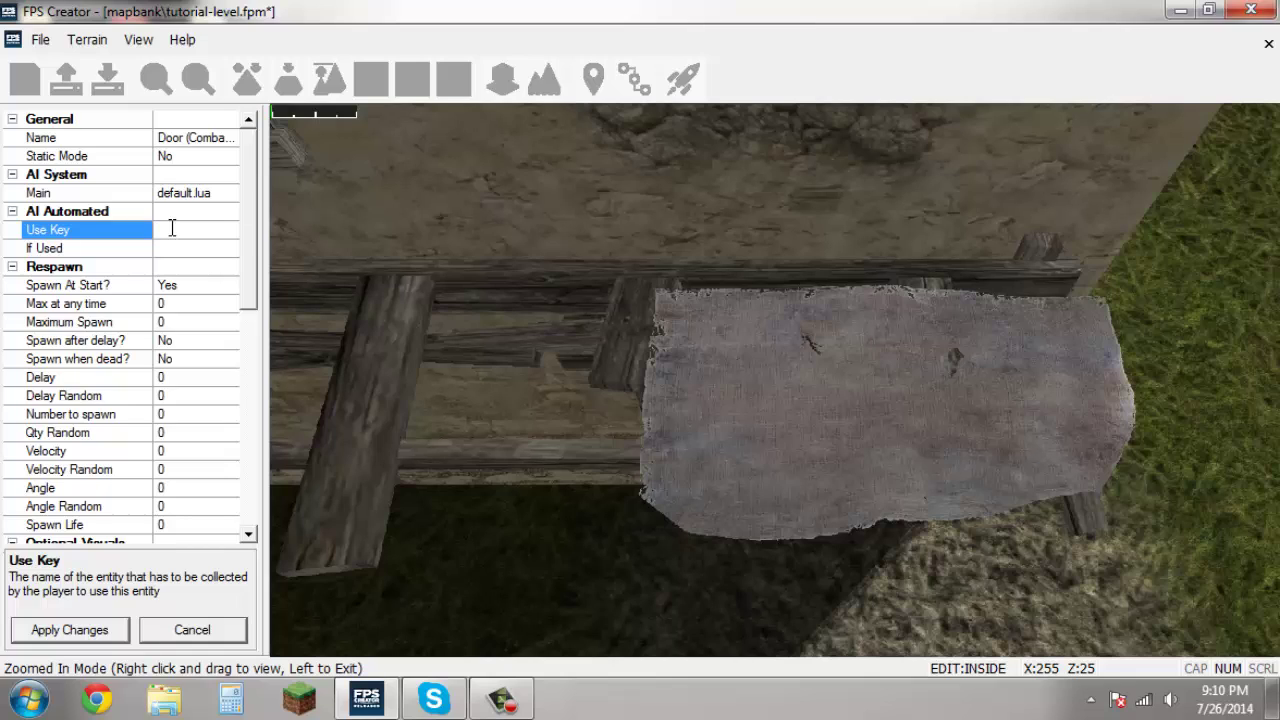
pyautogui.write('co')
pyautogui.write('mbatbuild')
pyautogui.write('ing')
pyautogui.write('key')
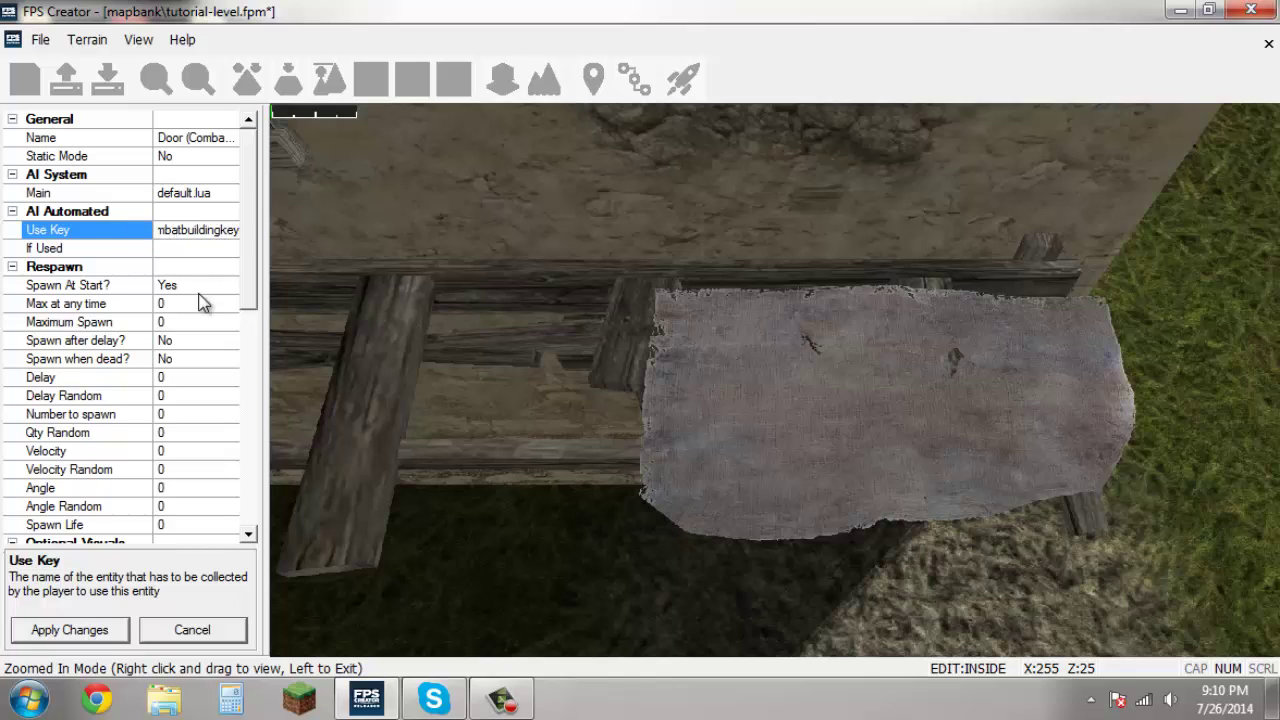
pyautogui.click(71, 640)
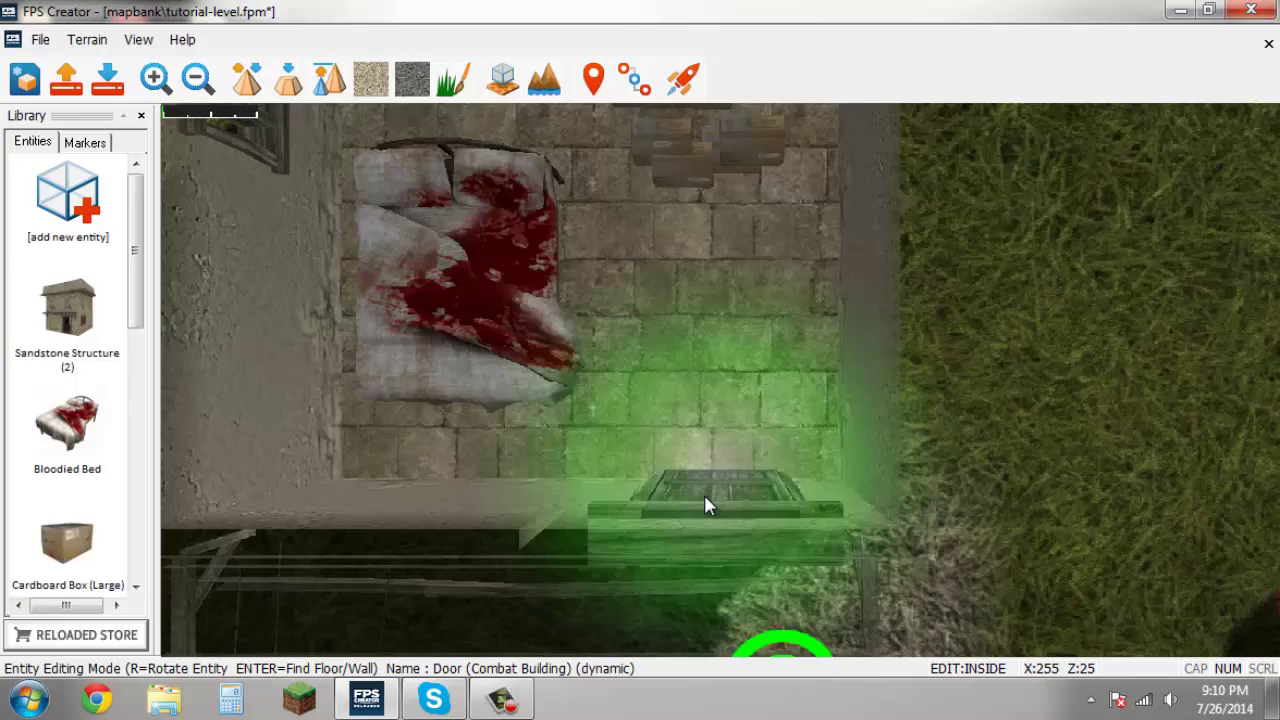
# - Set the front door's Main AI script to door.lua from the scriptbank folder and apply the change
pyautogui.rightClick(705, 494)
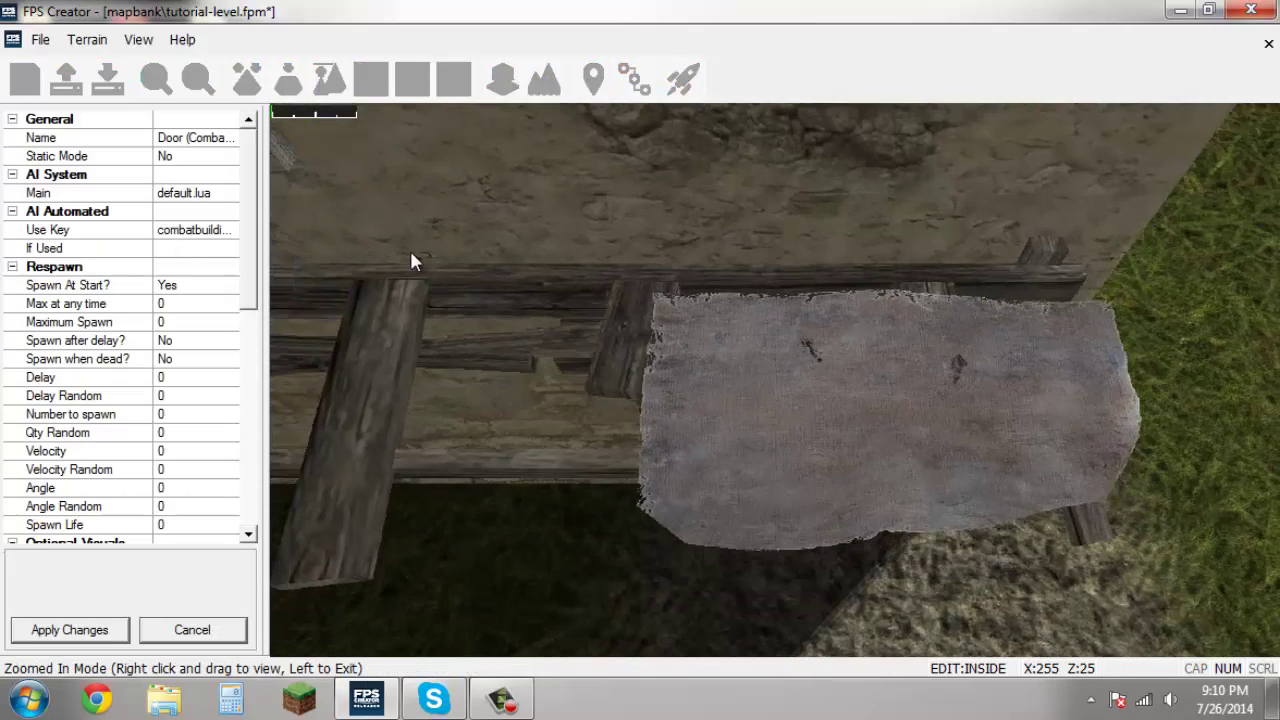
pyautogui.click(33, 177)
pyautogui.click(35, 194)
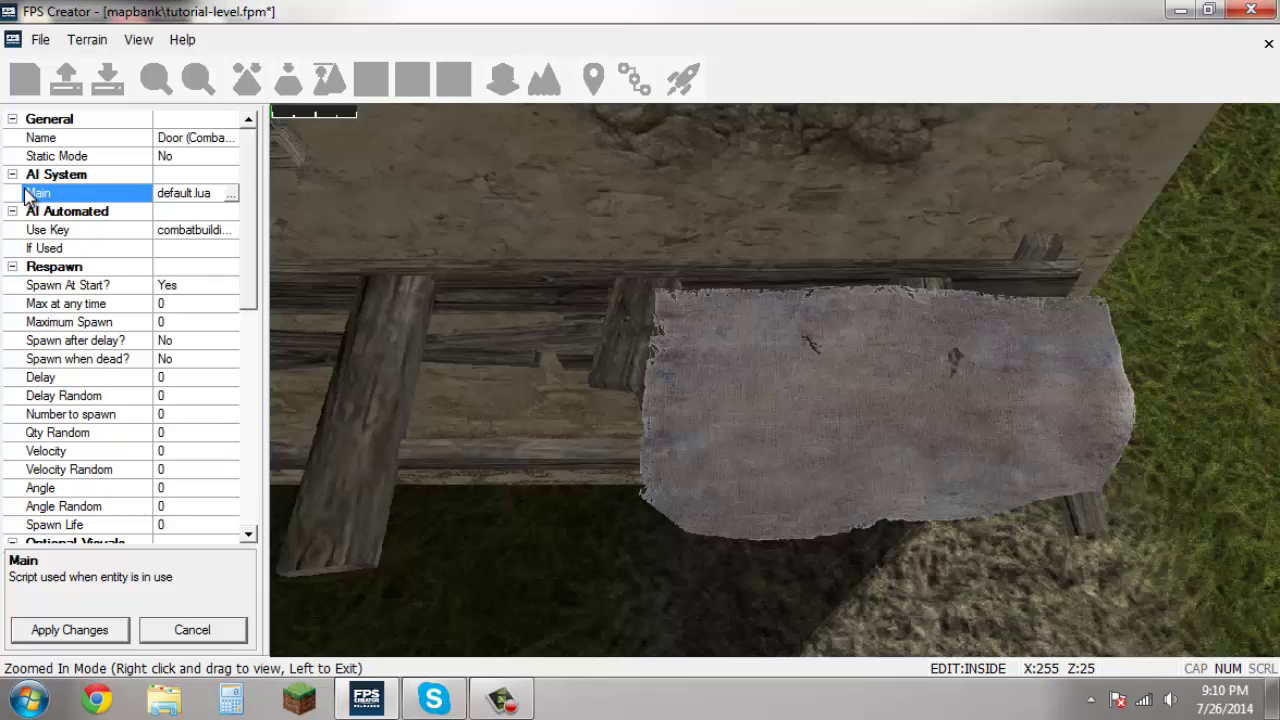
pyautogui.click(231, 197)
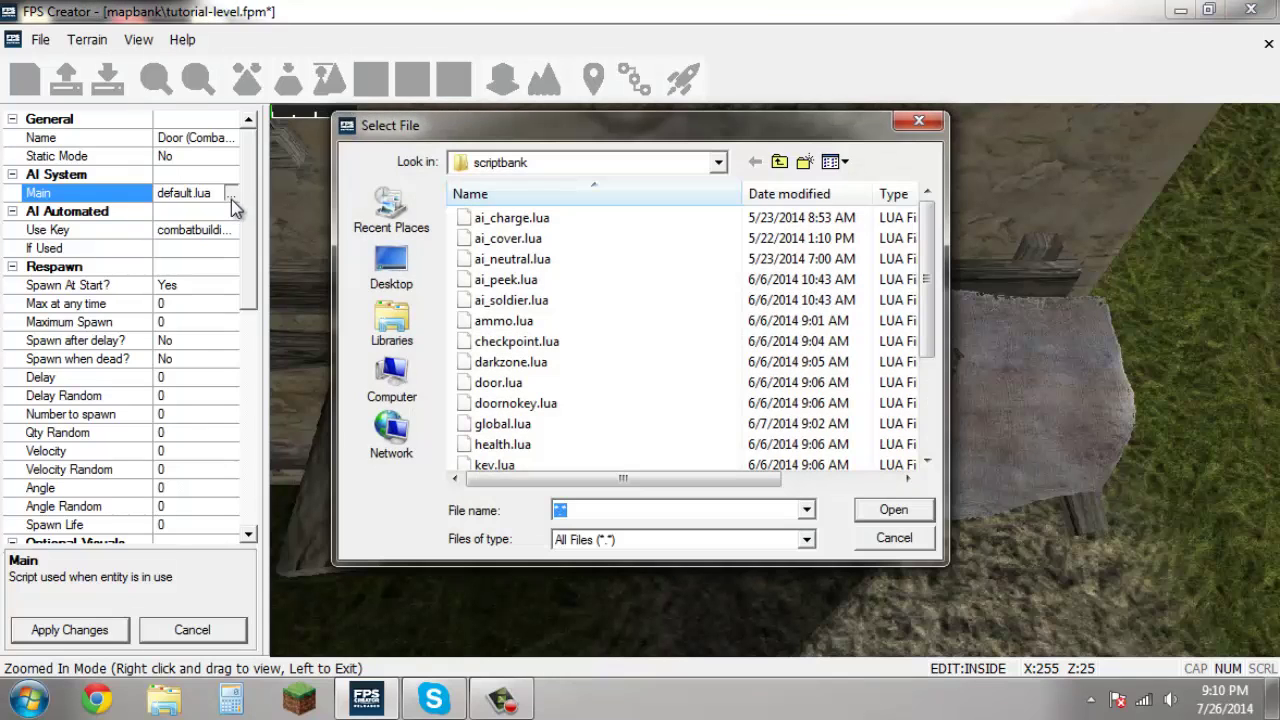
pyautogui.click(545, 386)
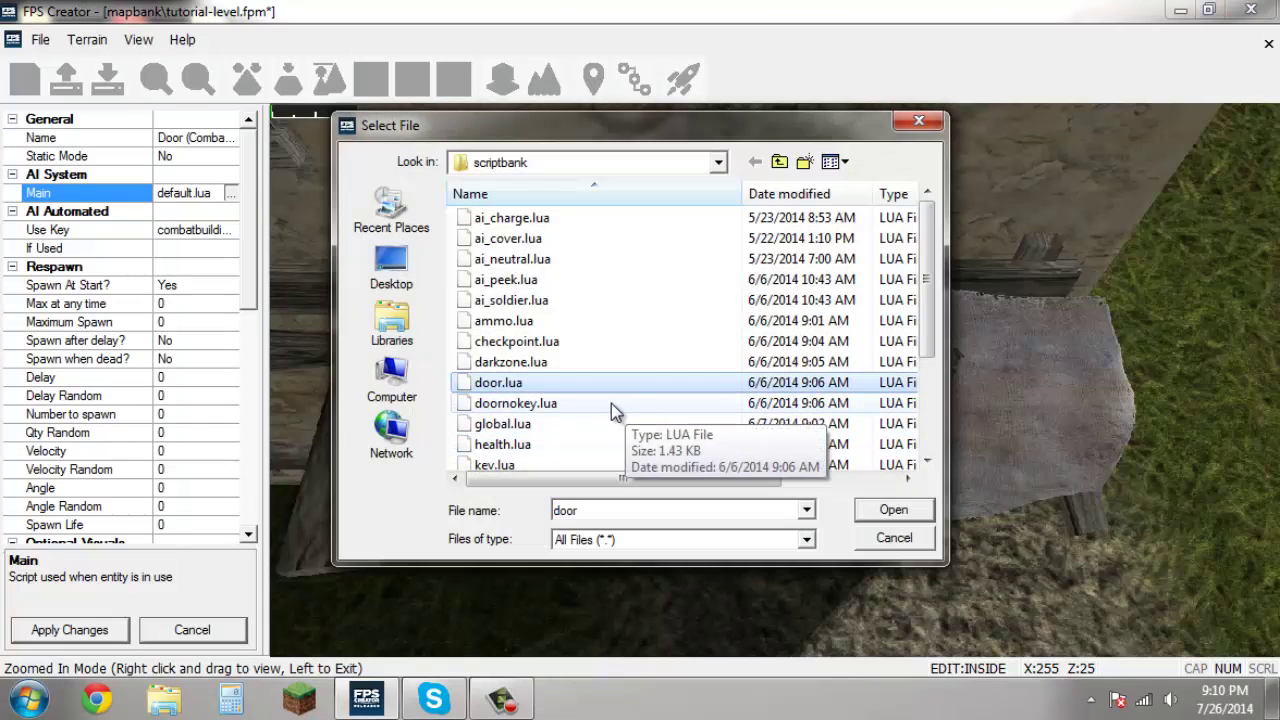
pyautogui.click(893, 510)
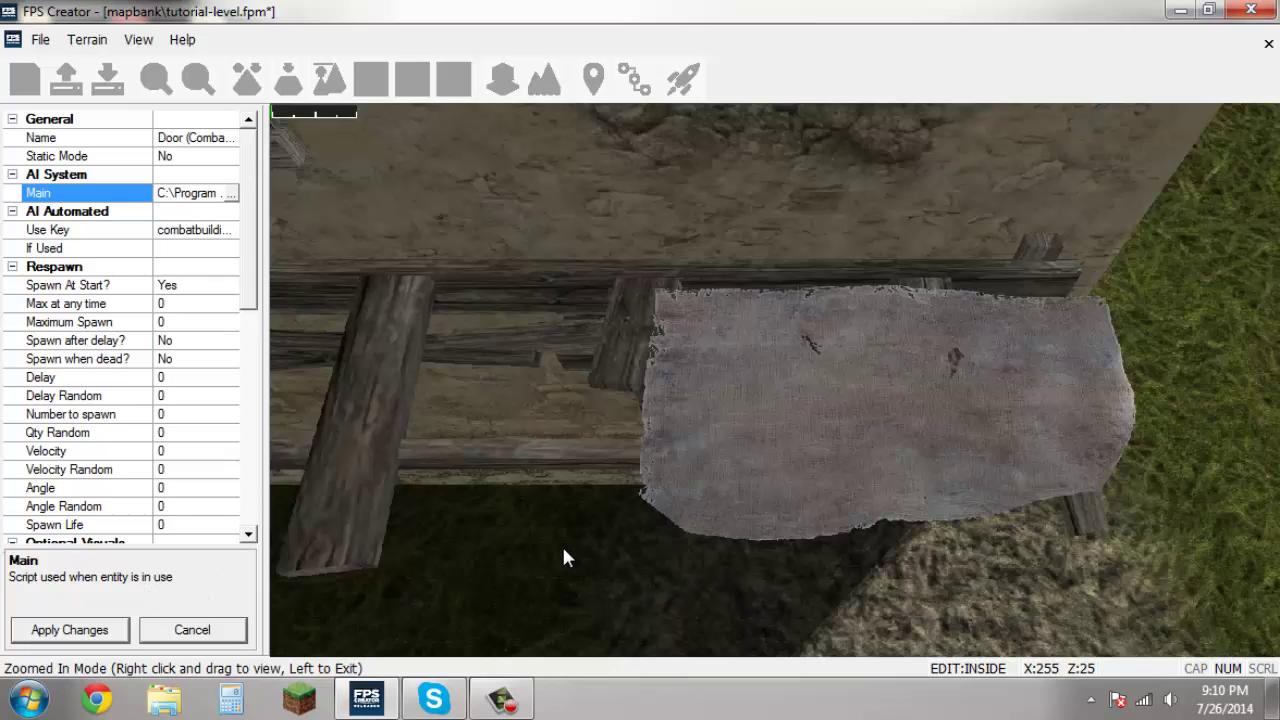
pyautogui.click(118, 629)
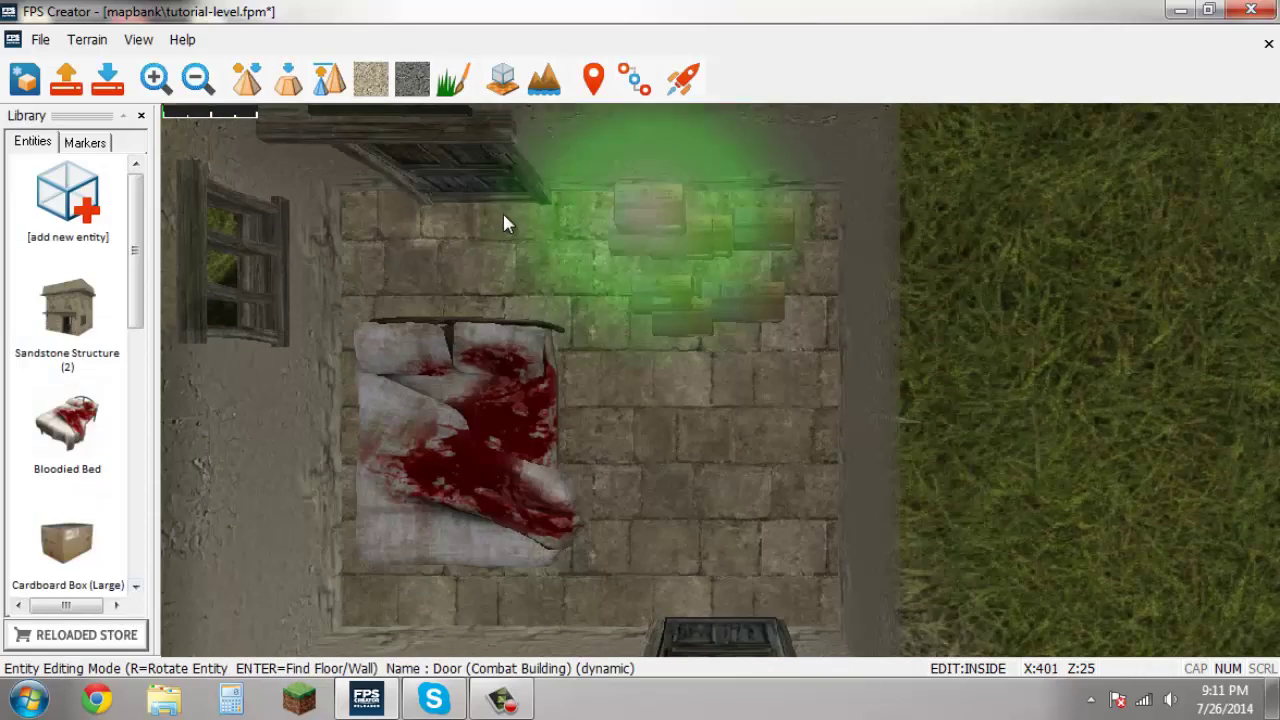
# - Set the back door's Main AI script to doornokey.lua from the scriptbank folder and apply the change
pyautogui.rightClick(466, 174)
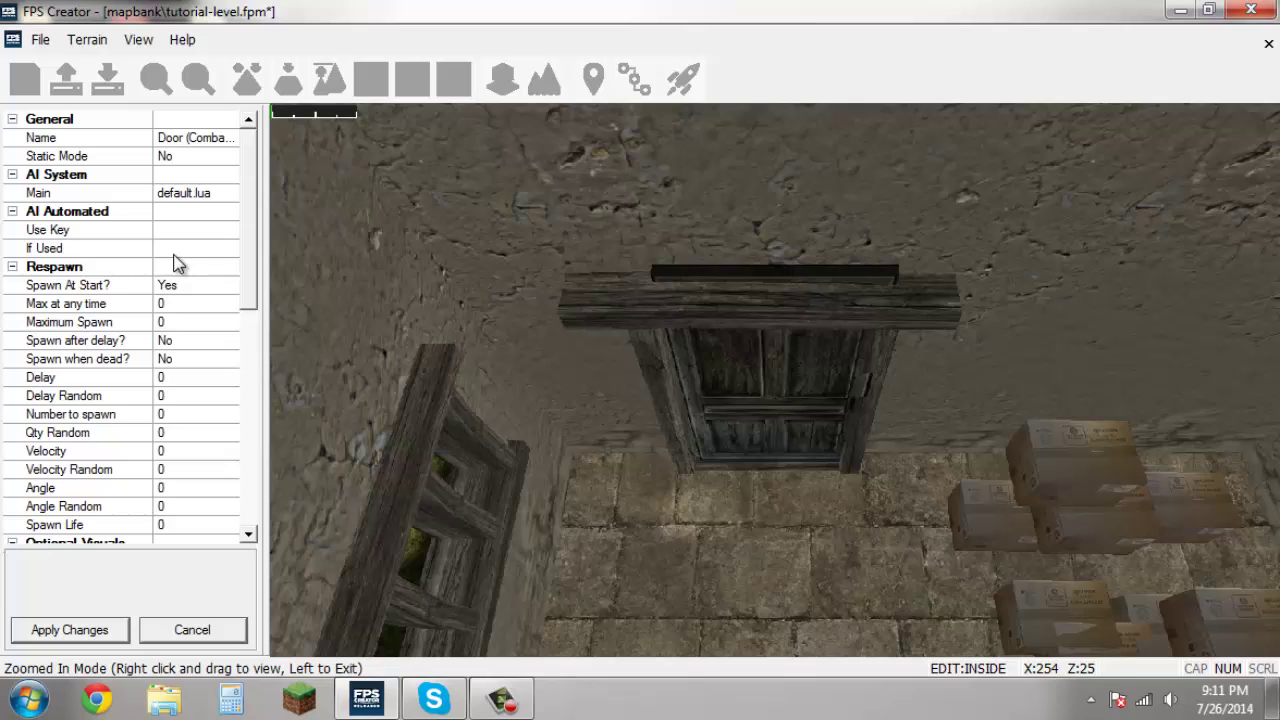
pyautogui.click(38, 194)
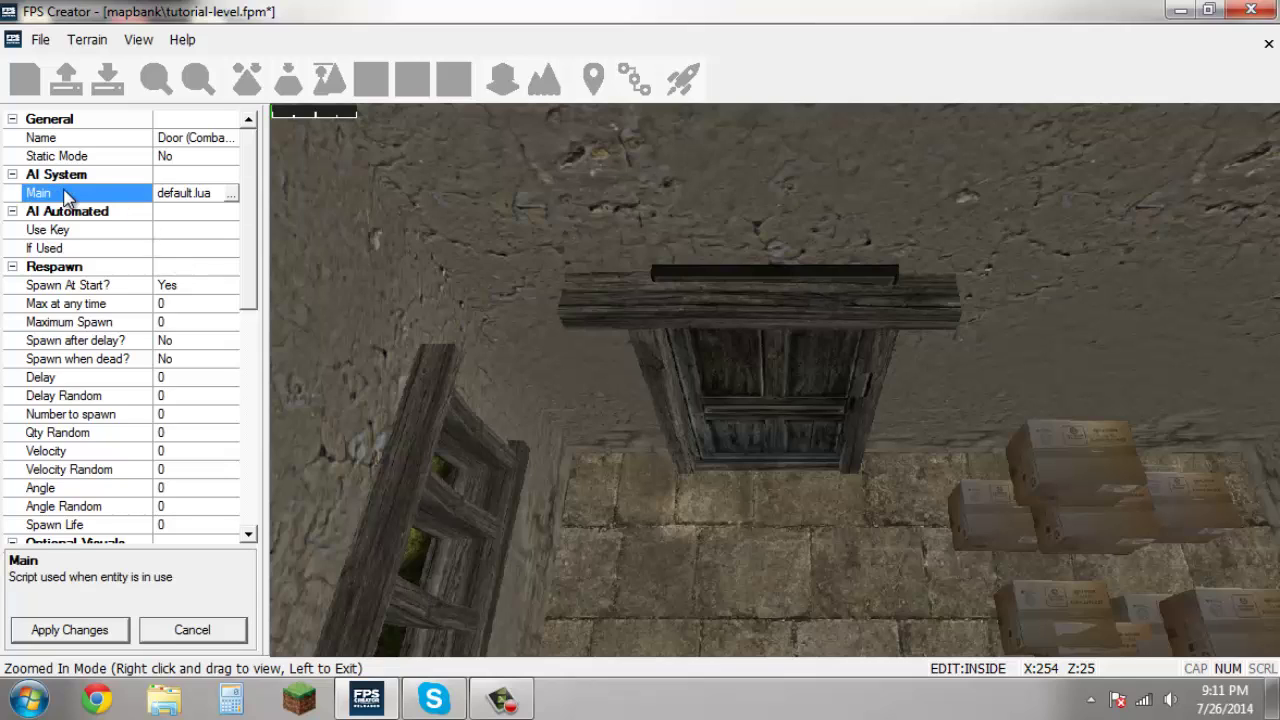
pyautogui.click(232, 196)
pyautogui.click(513, 388)
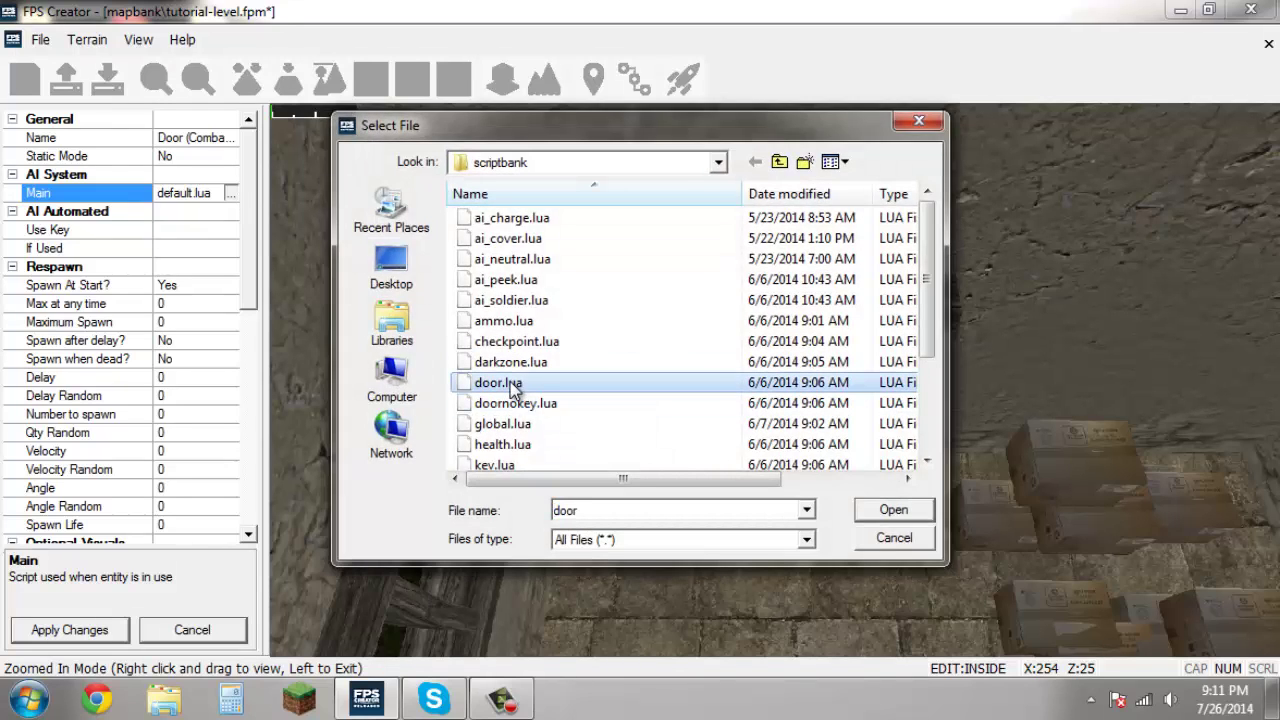
pyautogui.click(518, 405)
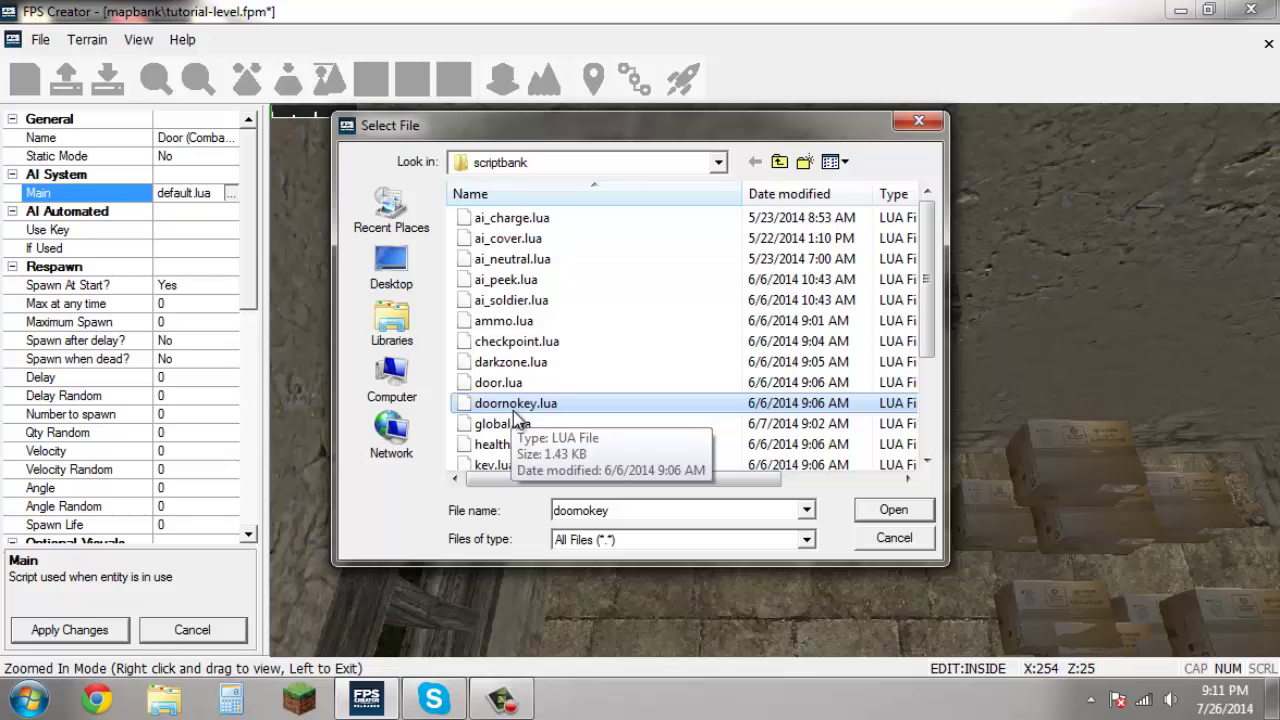
pyautogui.click(892, 510)
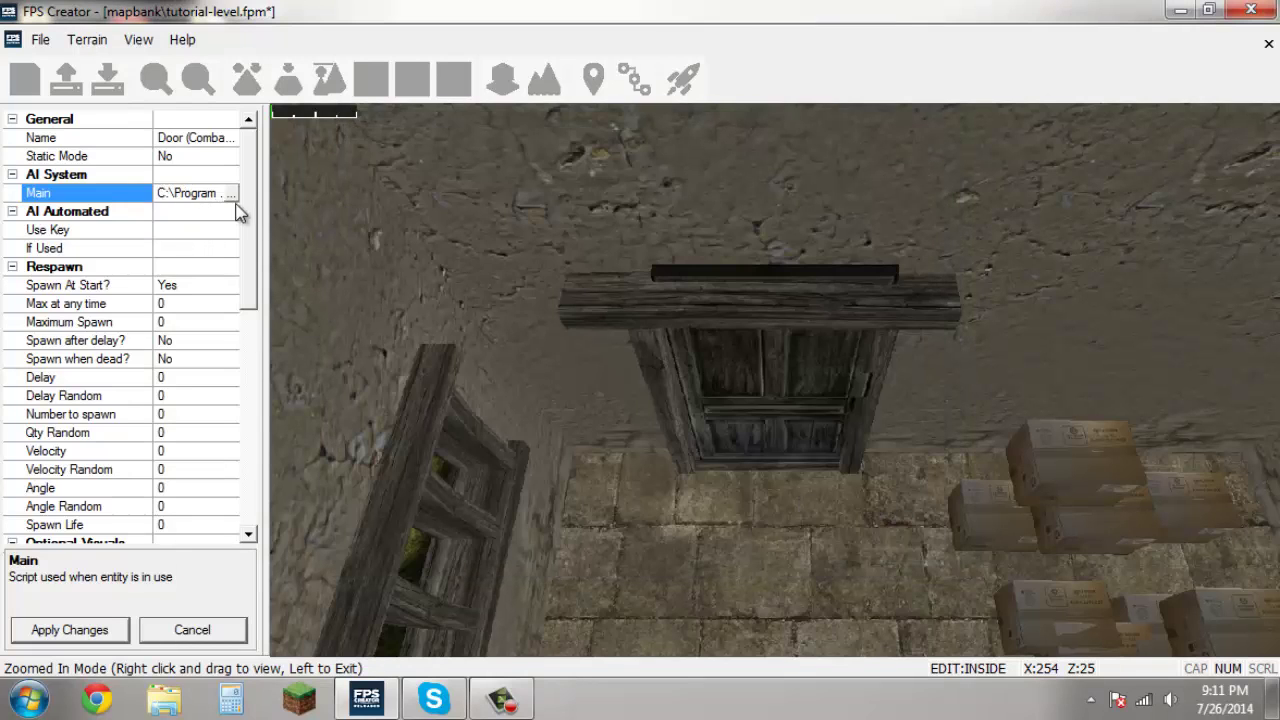
pyautogui.click(92, 632)
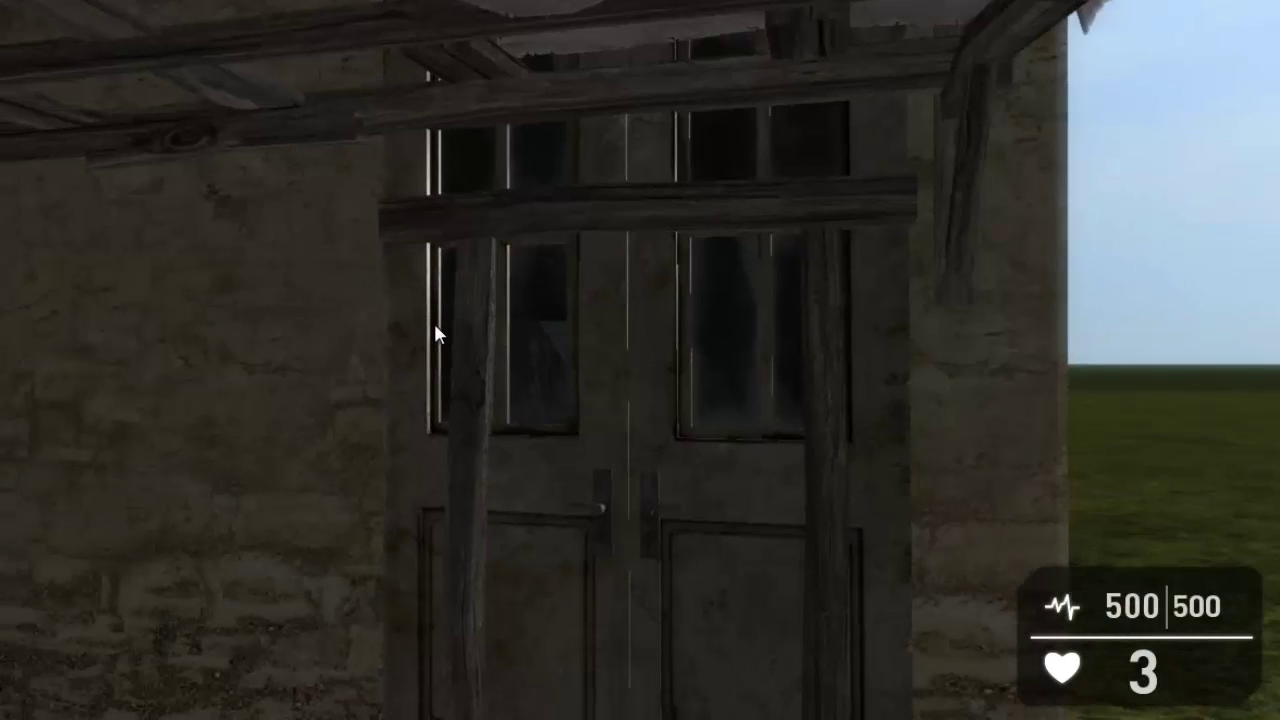
# - In the test game, walk up to the building's front door without the key and check its lock
pyautogui.press('w')
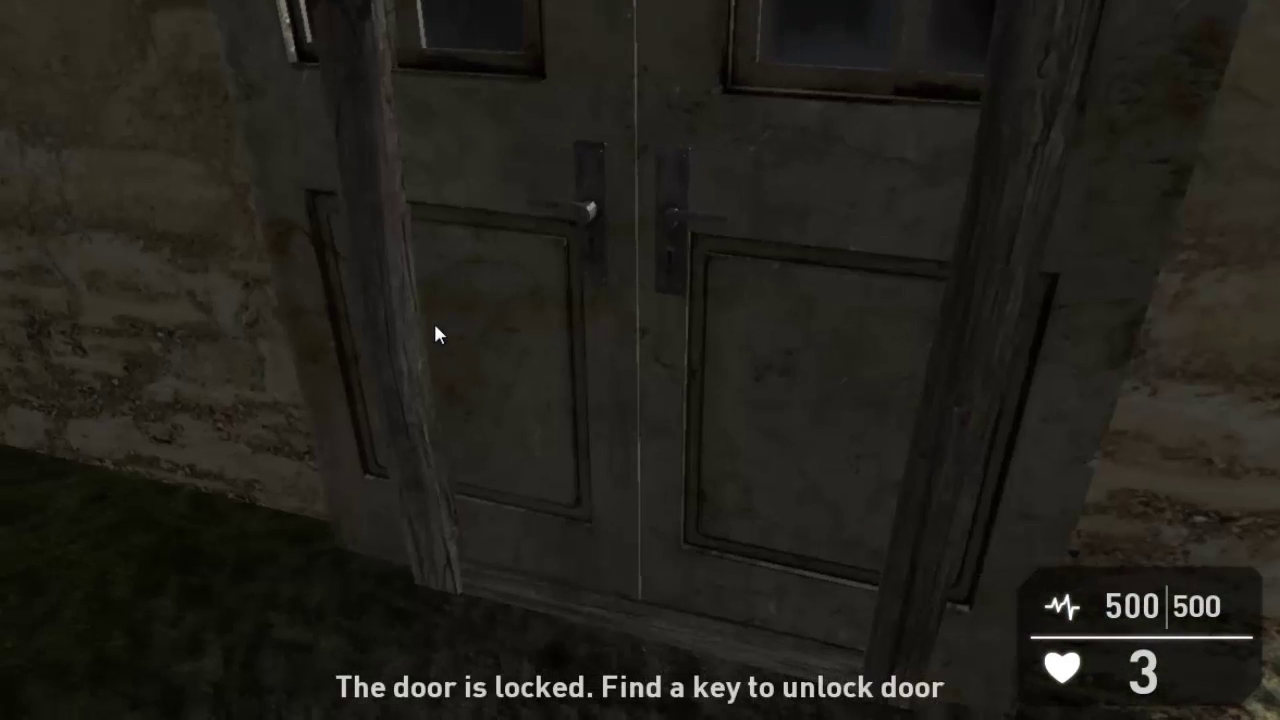
pyautogui.press('w')
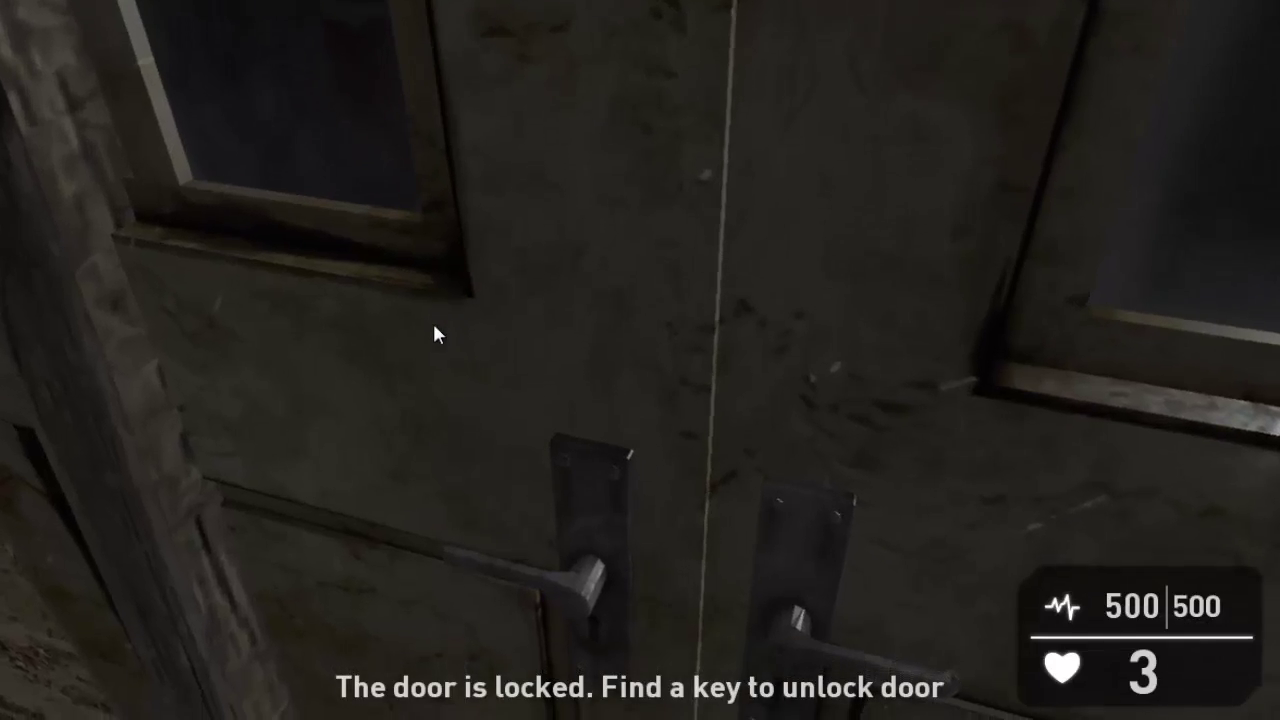
pyautogui.press('s')
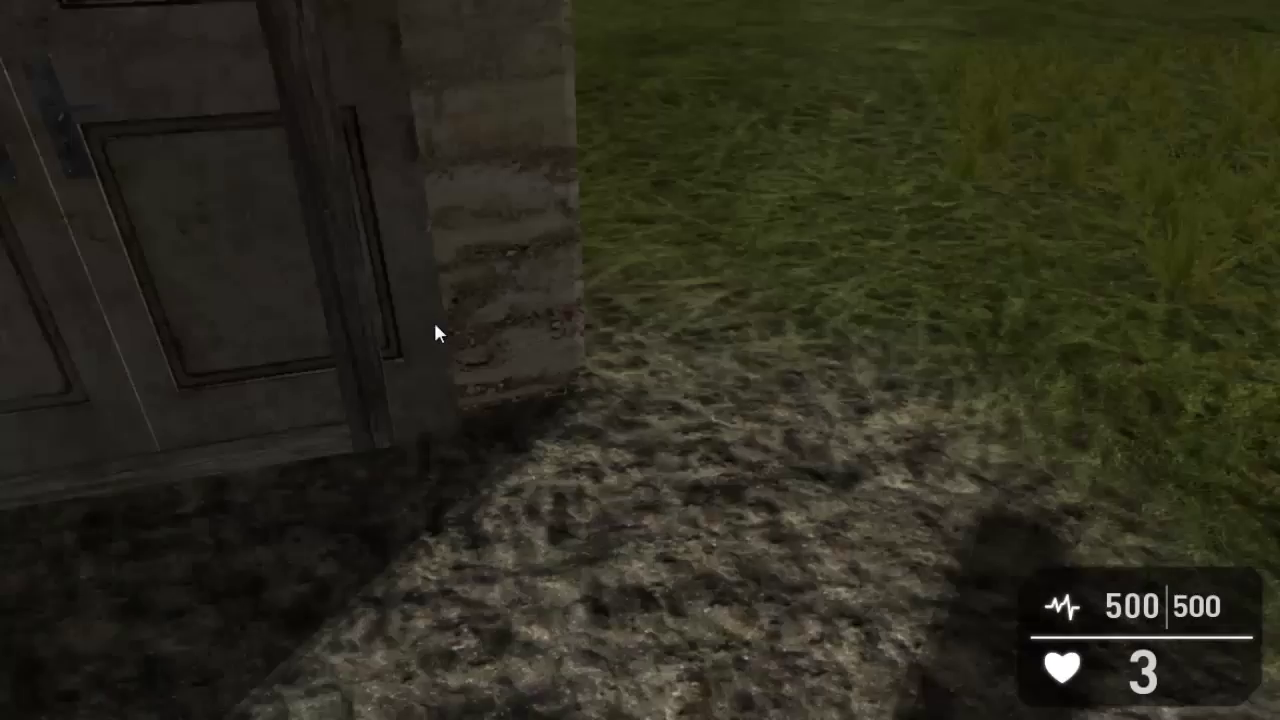
pyautogui.press('s')
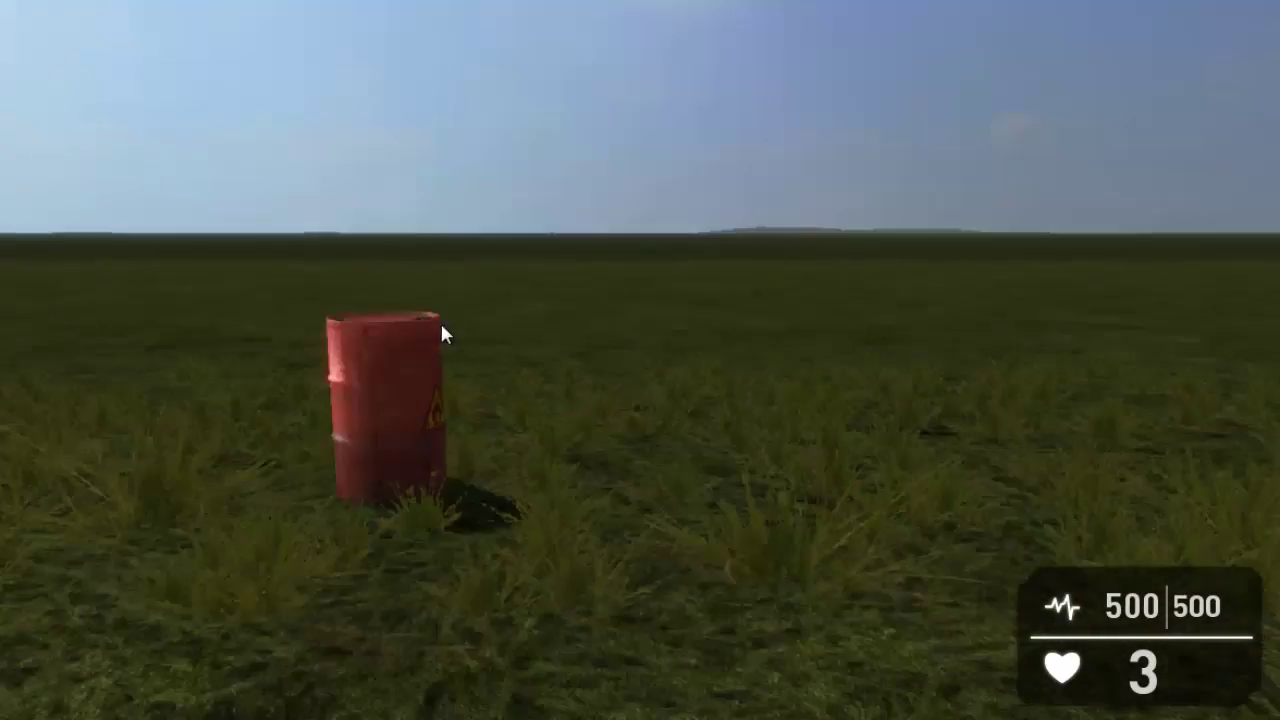
# - Walk around to the building's back door and open it without a key to enter the building
pyautogui.press('w')
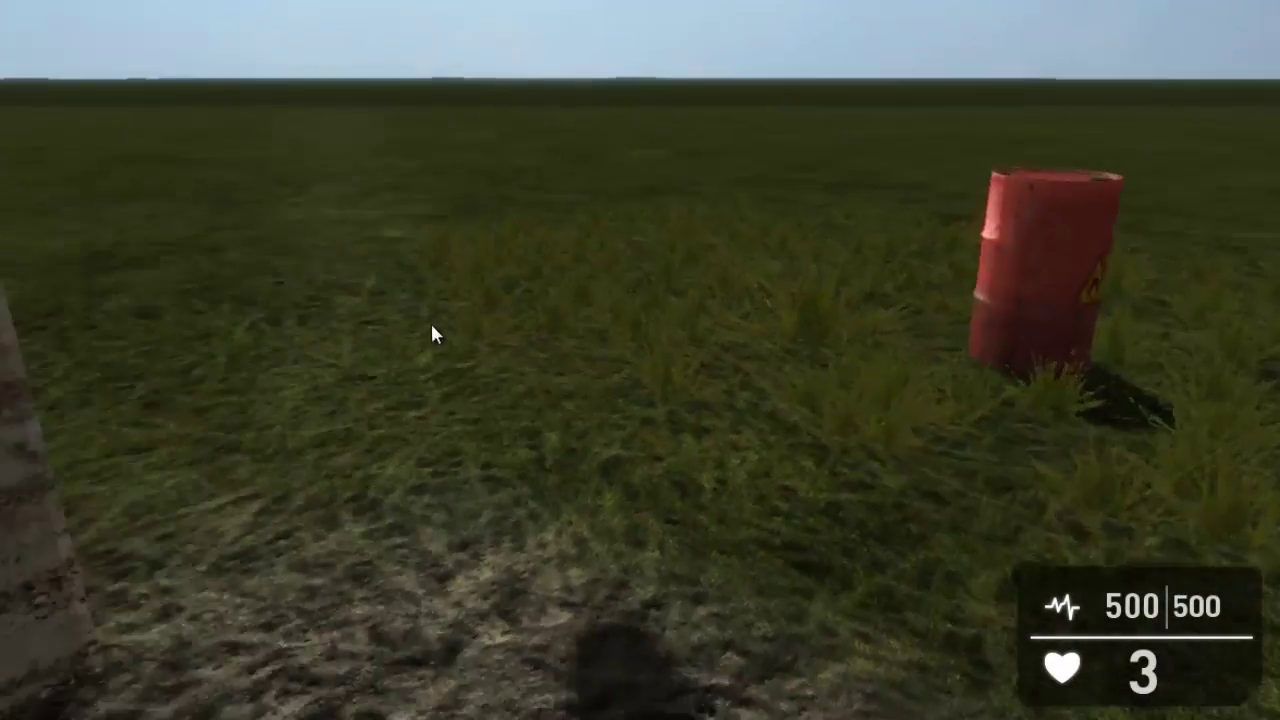
pyautogui.press('e')
pyautogui.press('w')
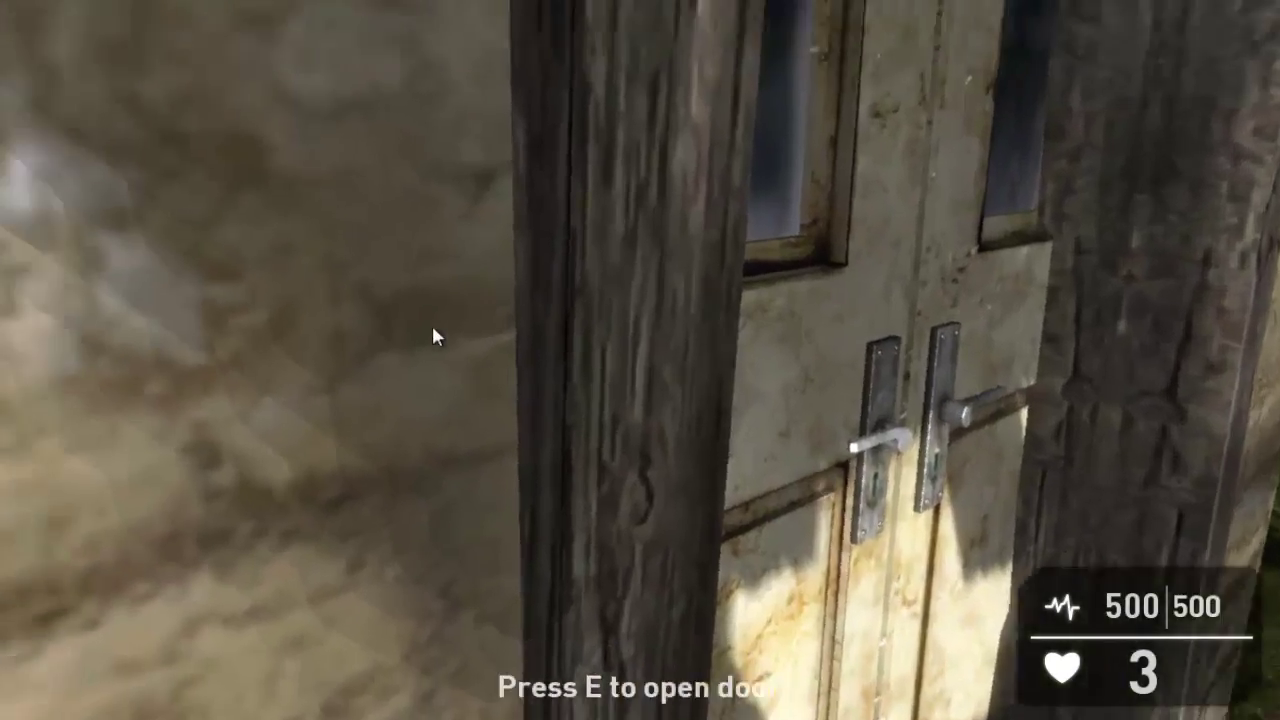
pyautogui.press('d')
pyautogui.press('s')
pyautogui.press('w')
pyautogui.press('s')
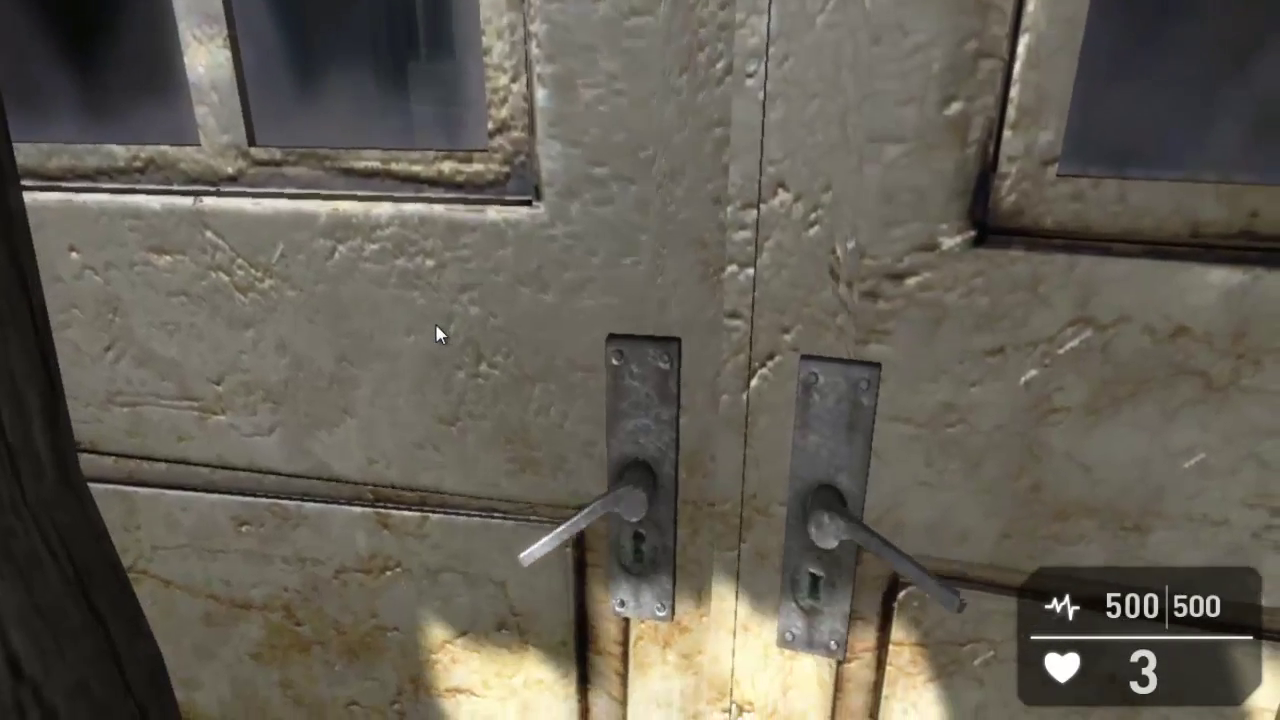
pyautogui.press('e')
pyautogui.press('w')
# - Cross the room past the bed and try to open the front door from inside without the key
pyautogui.press('Left')
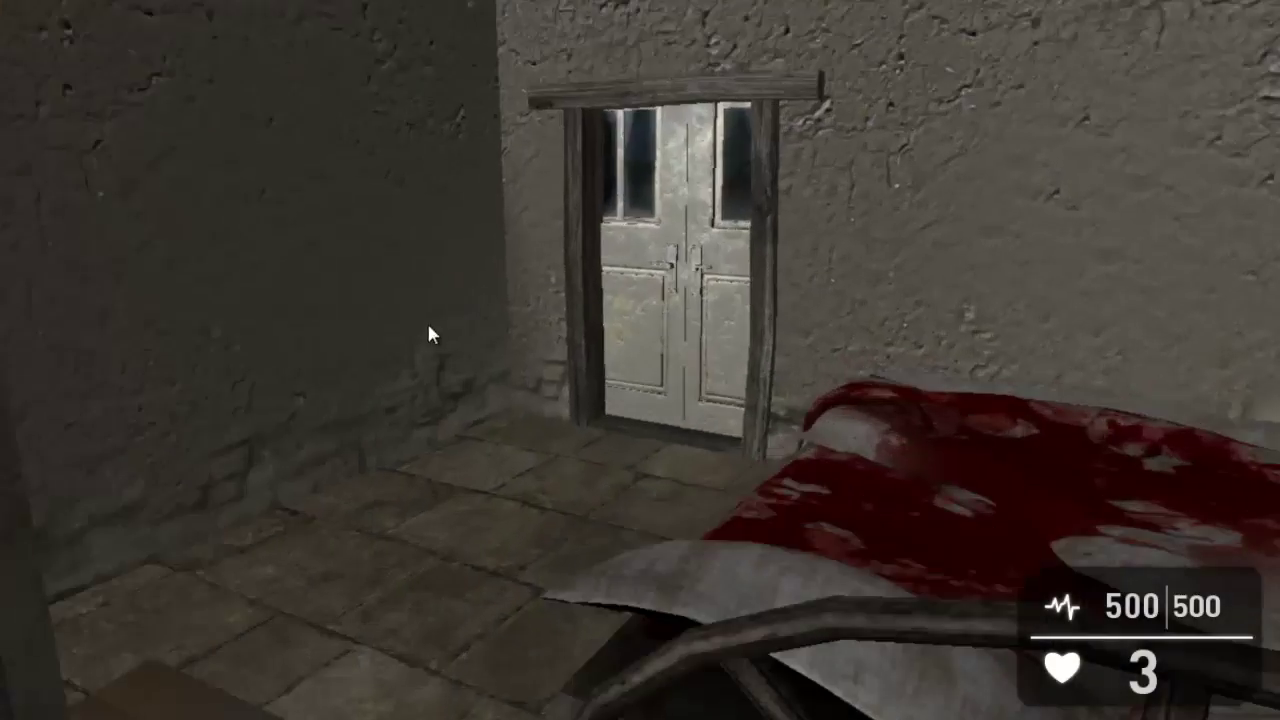
pyautogui.press('w')
pyautogui.press('e')
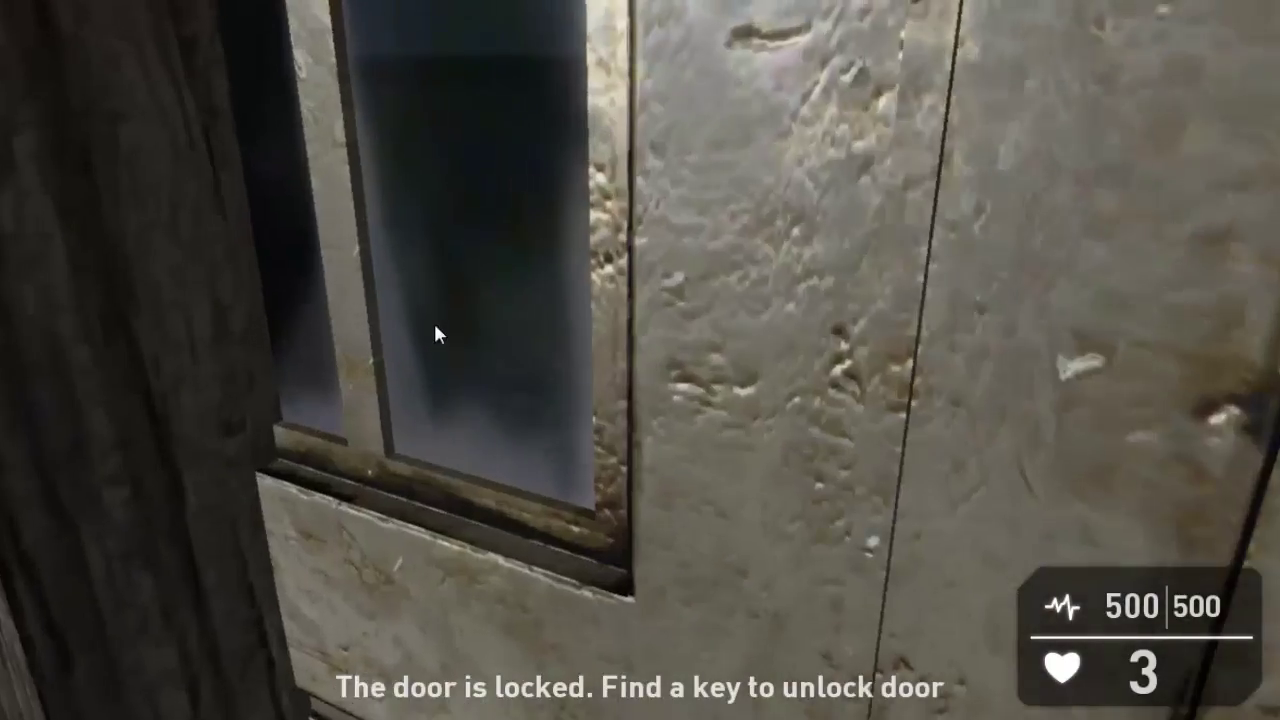
# - Leave through the open back doorway and collect the pistol and key from the outdoor table
pyautogui.press('Right')
pyautogui.press('Right')
pyautogui.press('w')
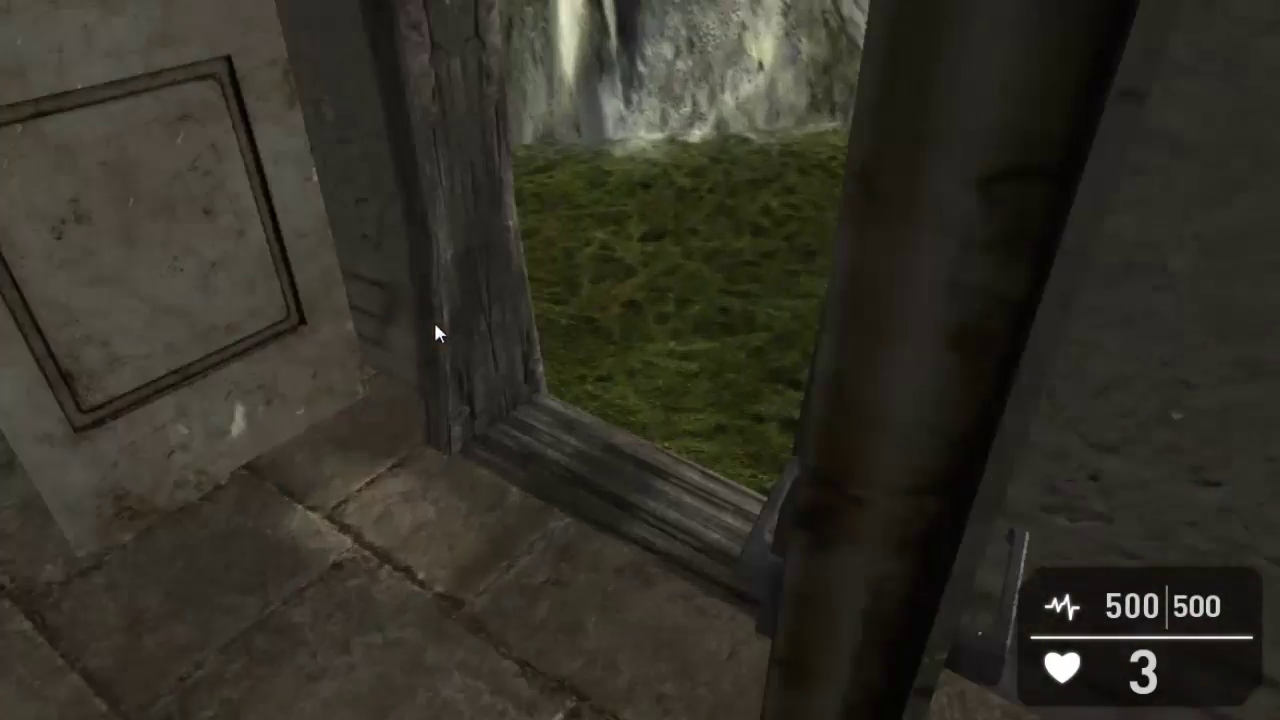
pyautogui.press('Left')
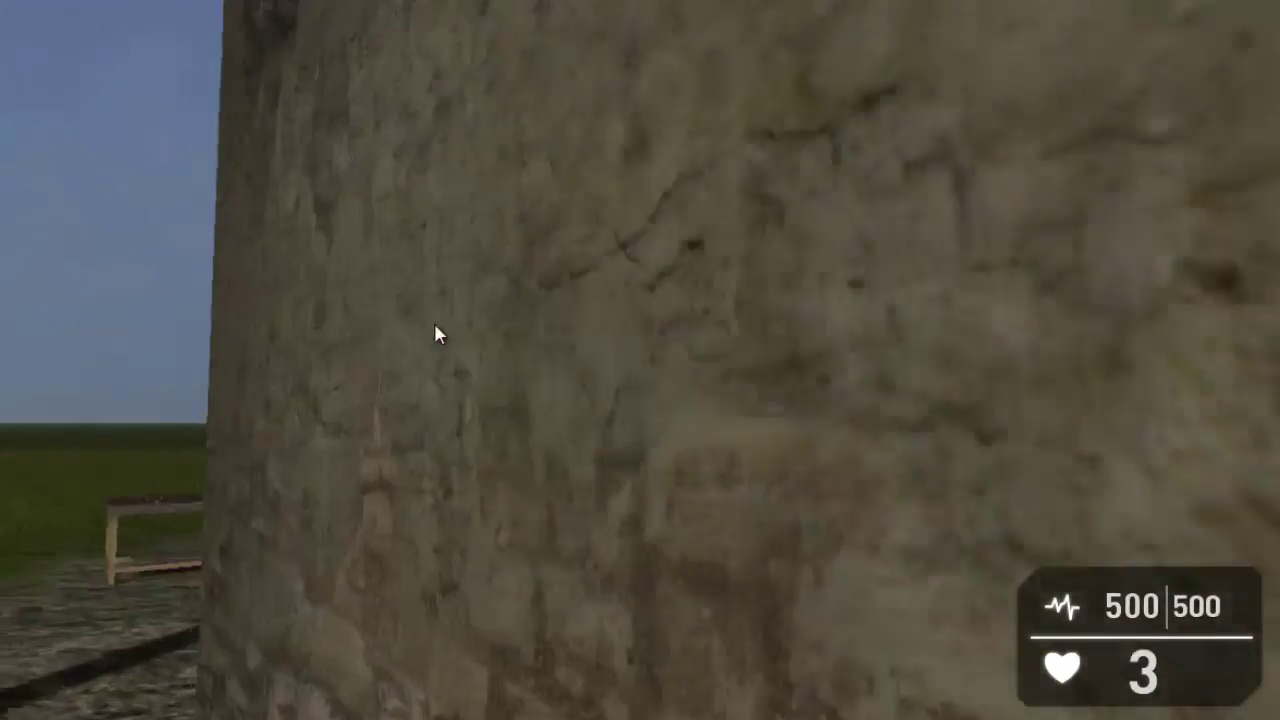
pyautogui.press('w')
pyautogui.press('e')
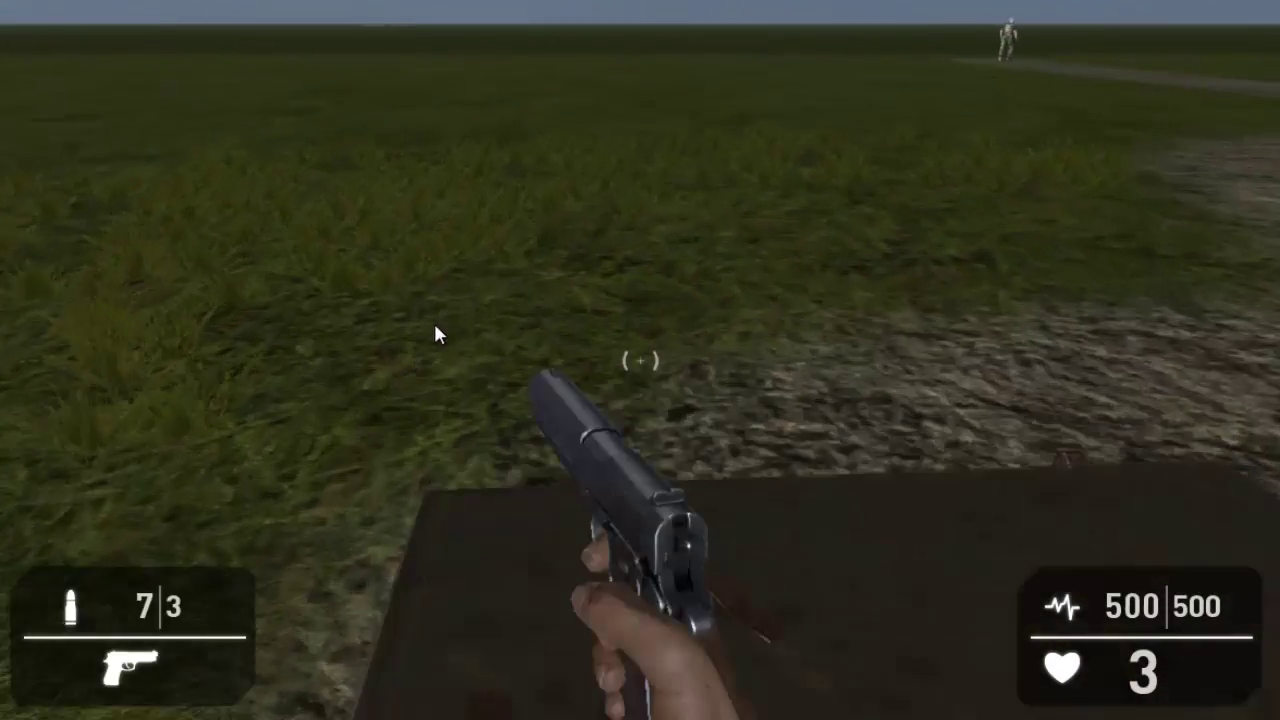
# - Return to the front door, unlock it with the collected key, and exit the test game
pyautogui.press('Left')
pyautogui.press('w')
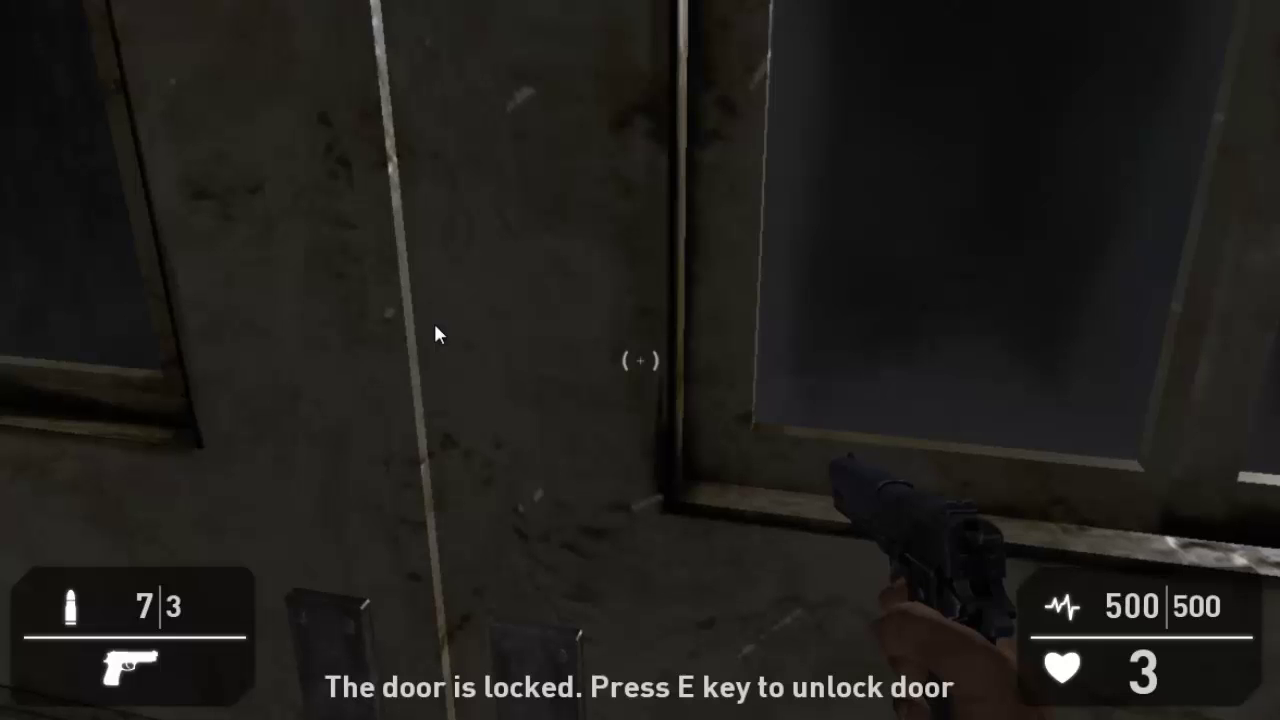
pyautogui.press('e')
pyautogui.press('e')
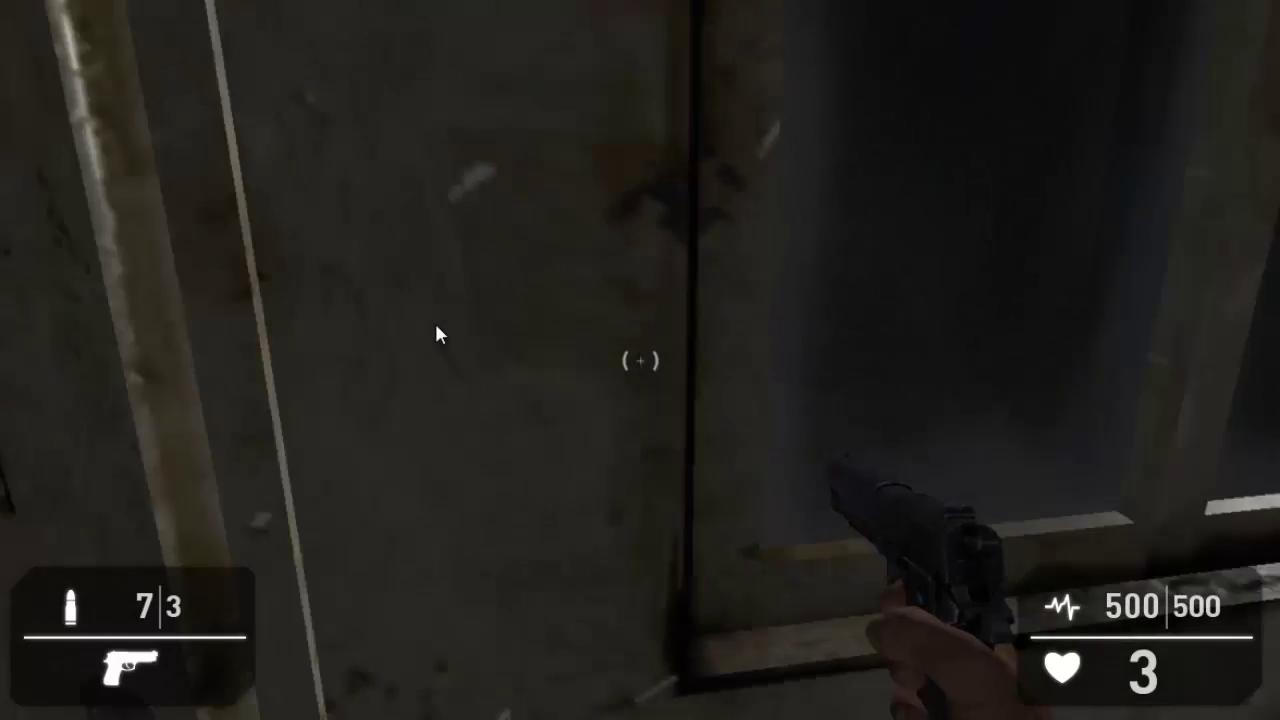
pyautogui.press('s')
pyautogui.press('Left')
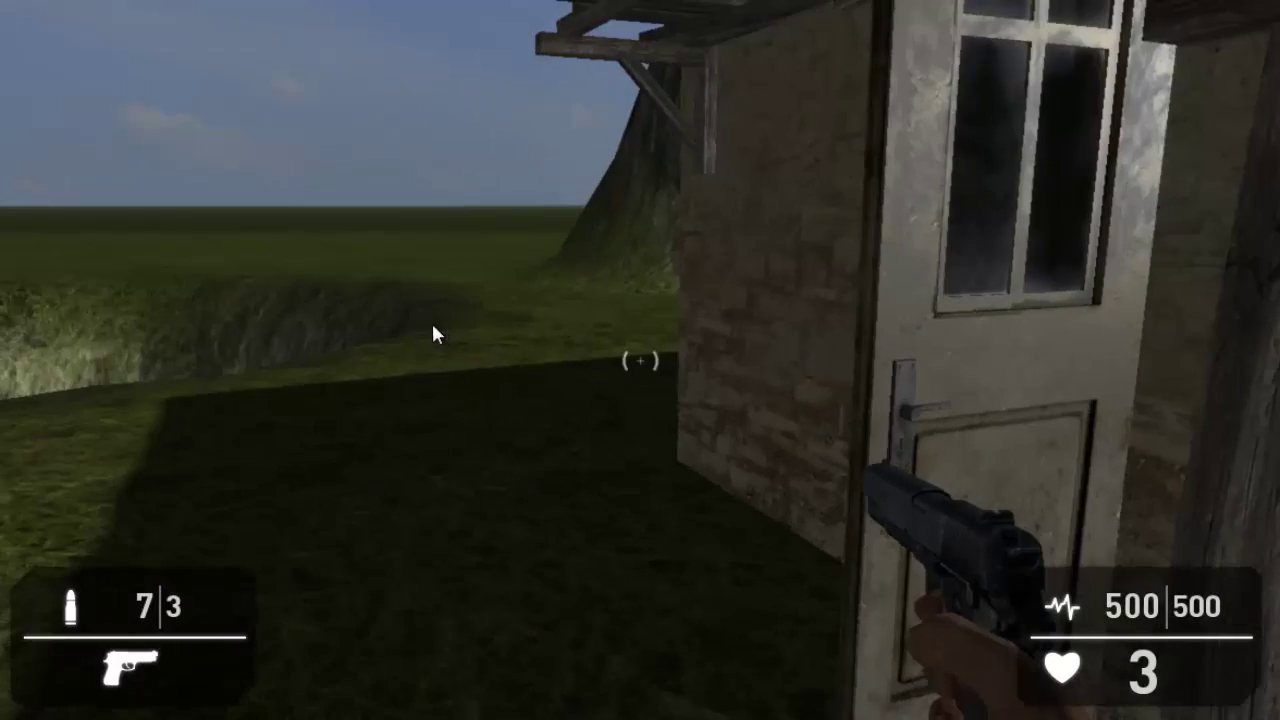
pyautogui.press('Left')
pyautogui.press('Escape')
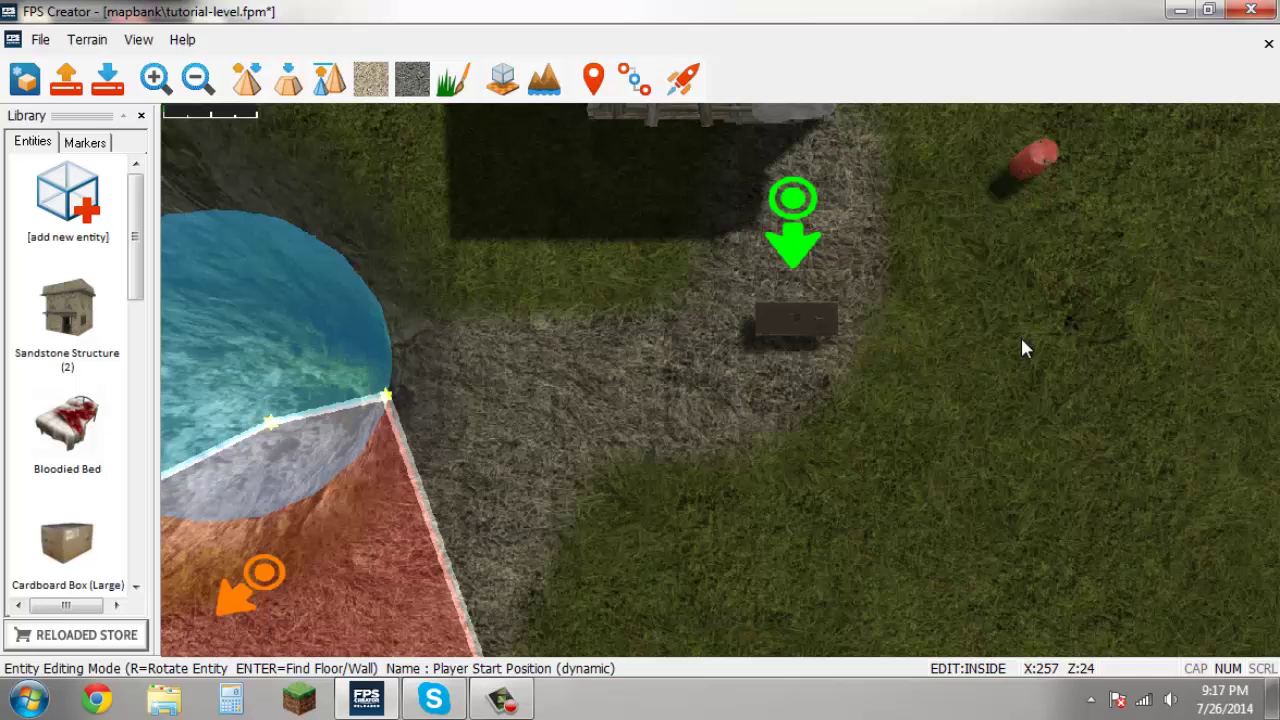
pyautogui.press('Down')
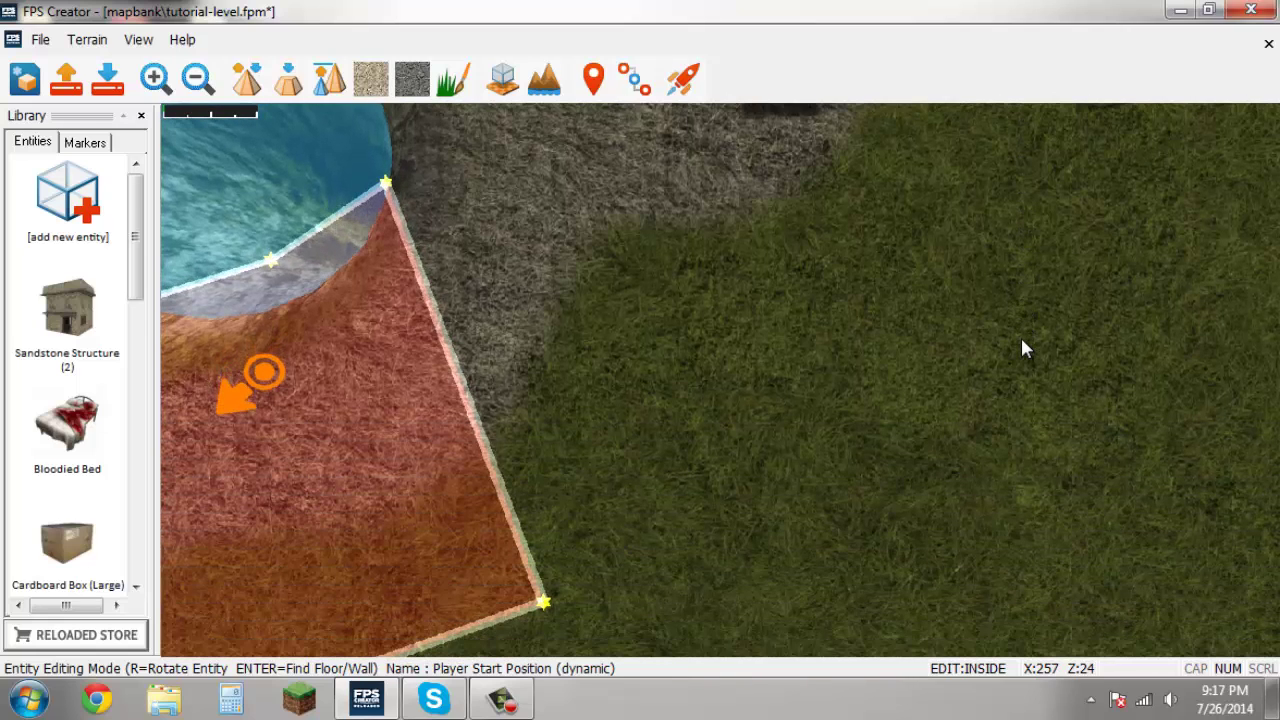